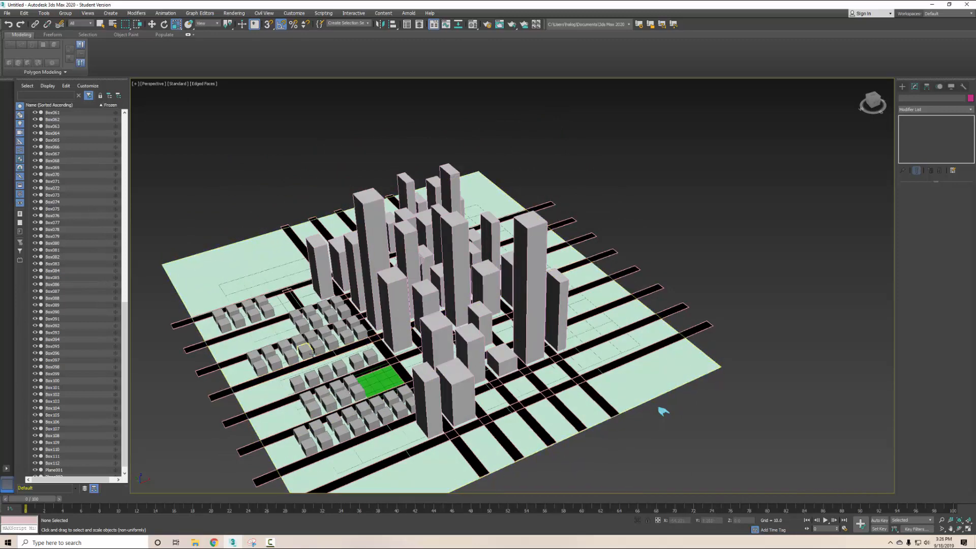
- Clone the outermost lengthwise road twice, spacing the parallel copies outward across the empty side of the ground plane
middle_click_drag(664, 410, 397, 452, "alt")
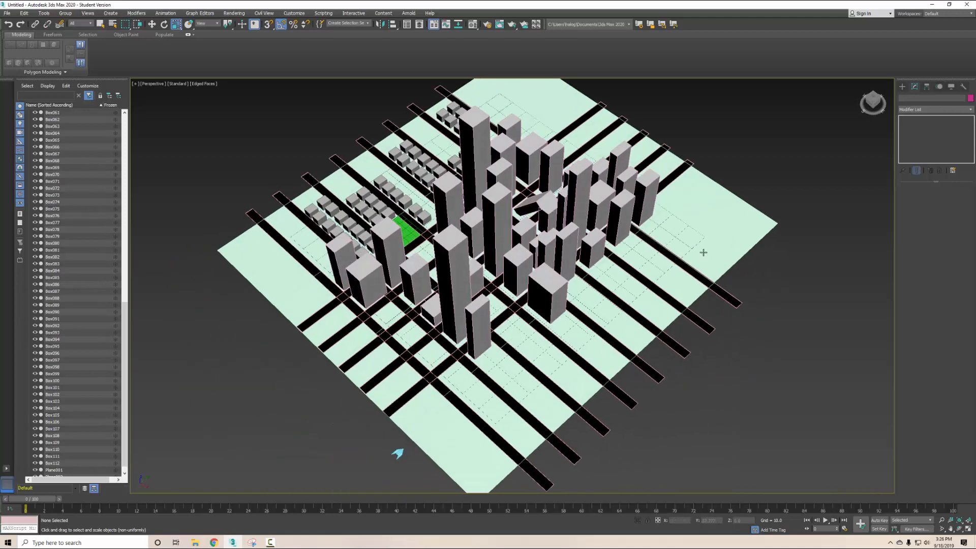
left_click(609, 289)
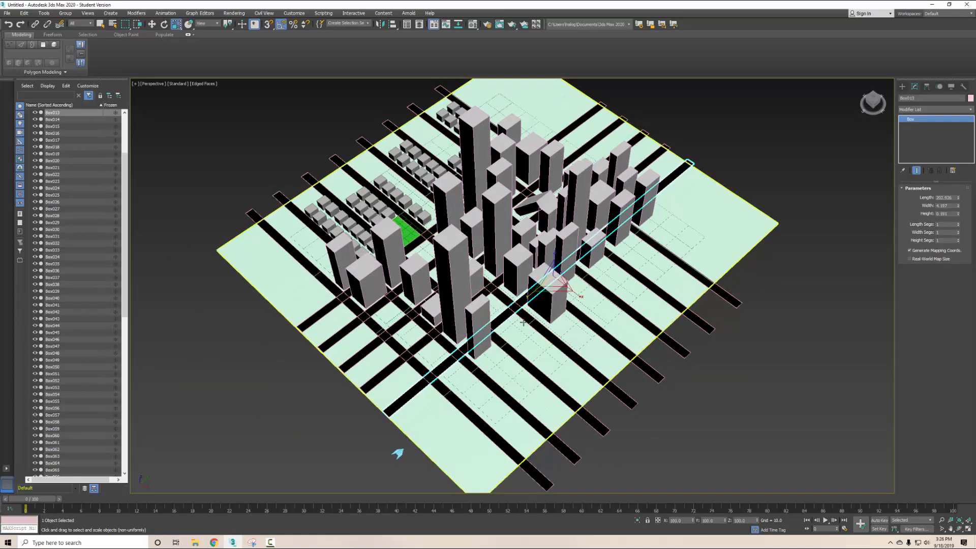
key("w")
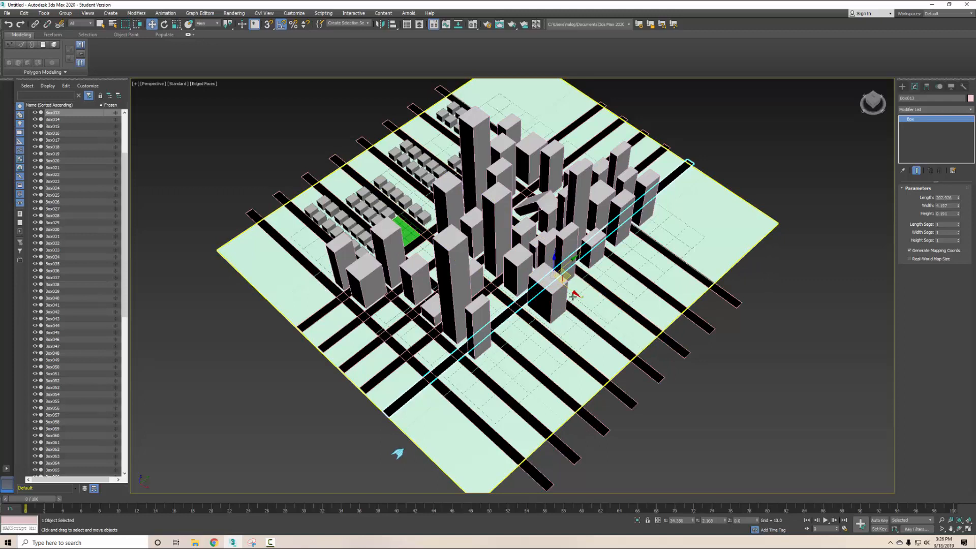
left_click_drag(573, 295, 632, 341)
left_click(487, 304)
left_click(488, 304)
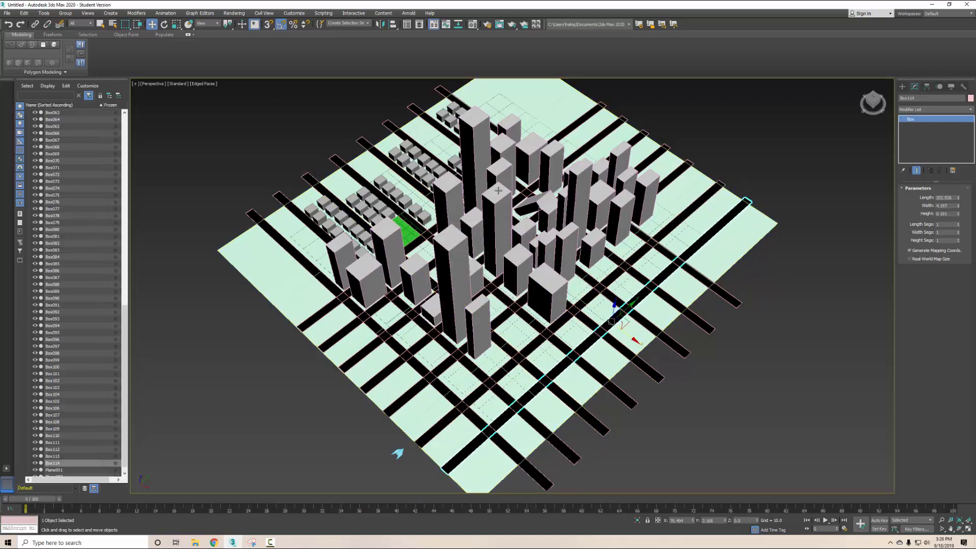
- Clone the wide low-rise building beside the new roads as two copies, placed on neighbouring empty lots
middle_click_drag(528, 348, 565, 269, "alt")
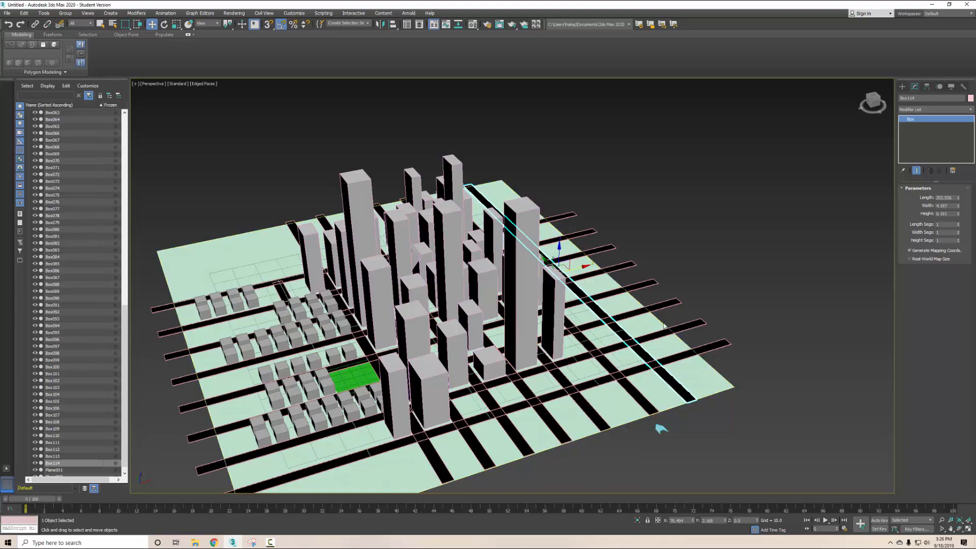
middle_click_drag(647, 292, 528, 254, "alt")
left_click(503, 252)
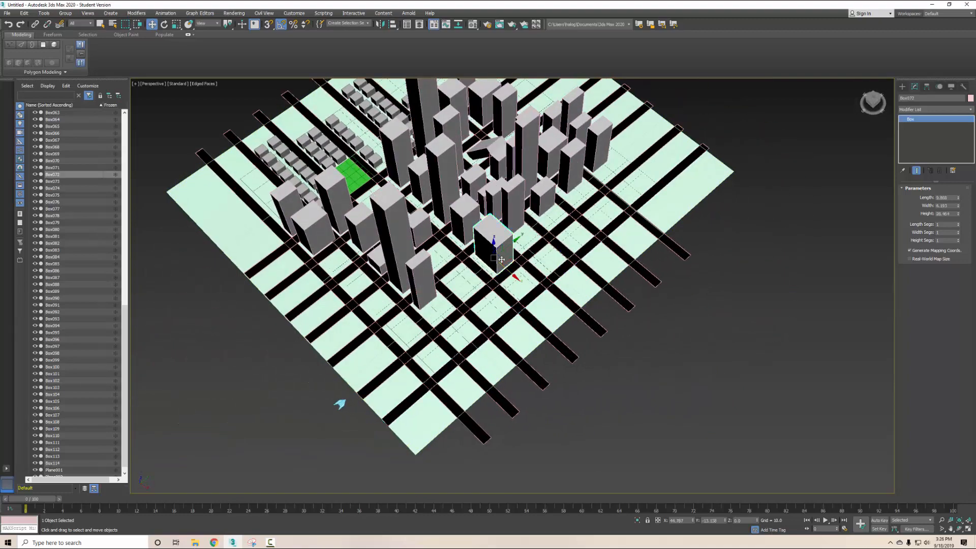
mouse_move(507, 260)
left_mouse_down()
mouse_move(503, 309)
mouse_move(533, 267)
mouse_move(570, 244)
left_mouse_up()
left_click(508, 291)
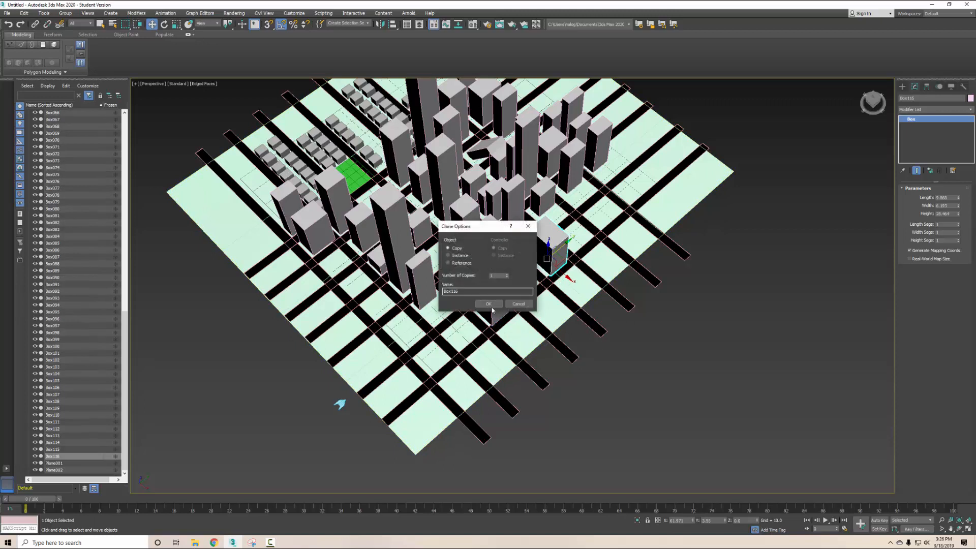
left_click(488, 303)
- Shift the outermost new road slightly outward along X, and move the two copied buildings outward to fit their lots
left_click(581, 294)
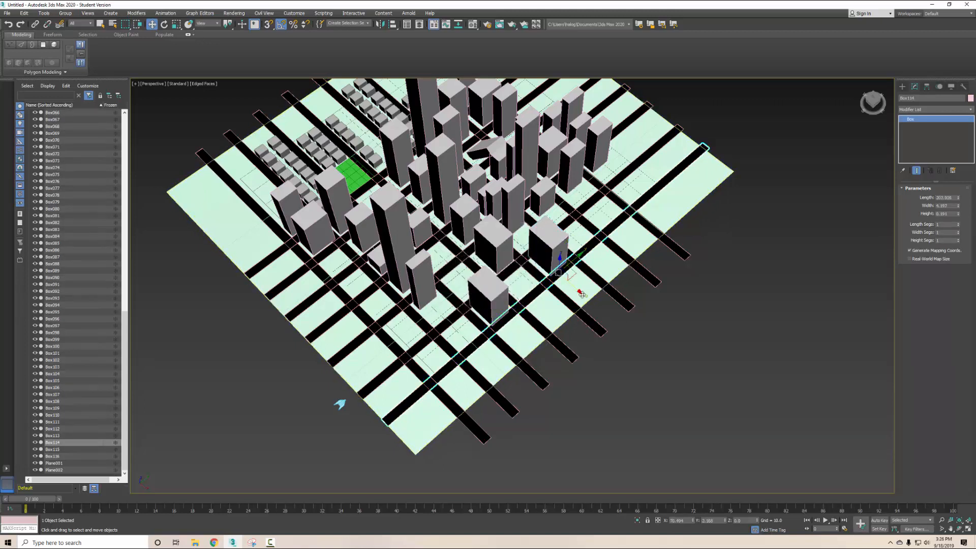
left_click_drag(581, 294, 586, 297)
left_click(487, 300)
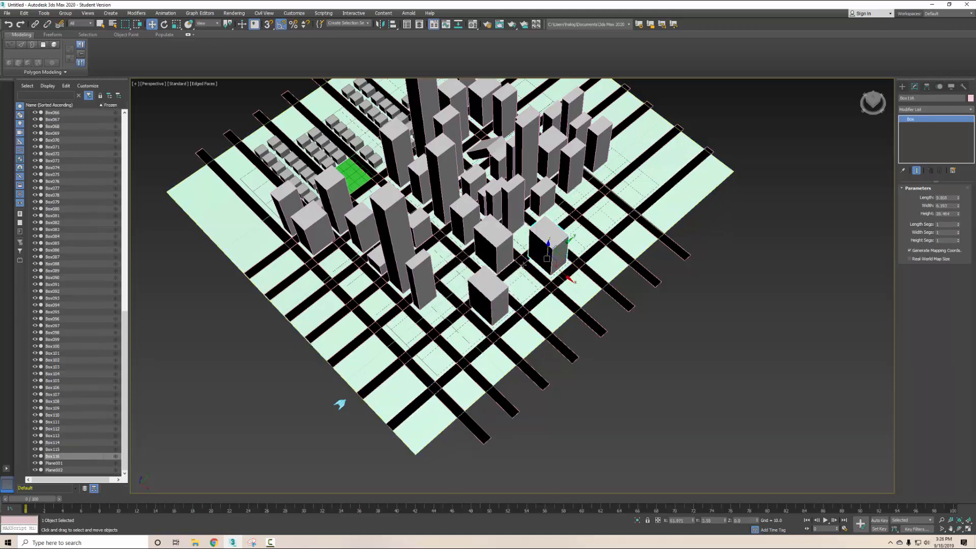
left_click(553, 252, "ctrl")
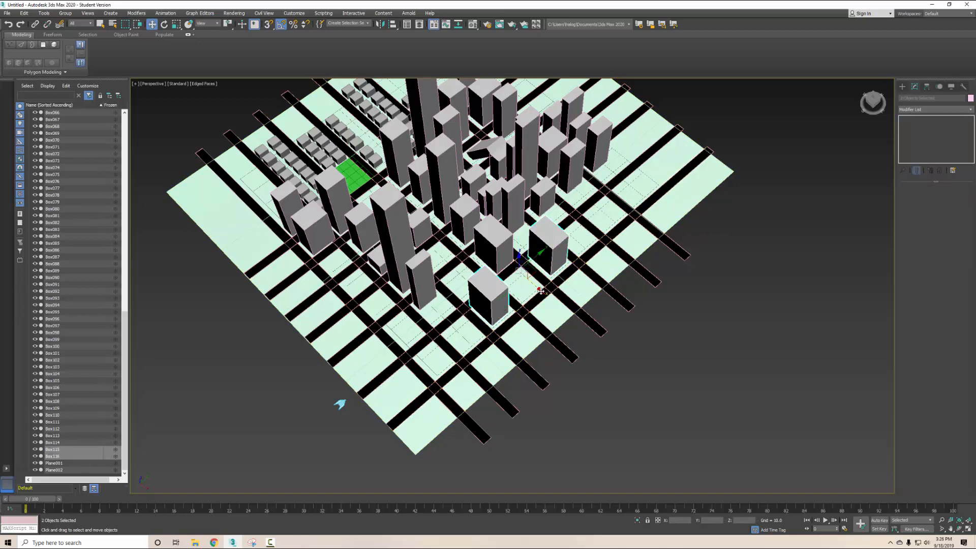
left_click_drag(540, 290, 545, 295)
left_click(672, 330)
- Scale the nearer copied building into a tall tower along Z and scale the farther copy shorter
middle_click_drag(649, 352, 629, 332, "alt")
left_click(511, 284)
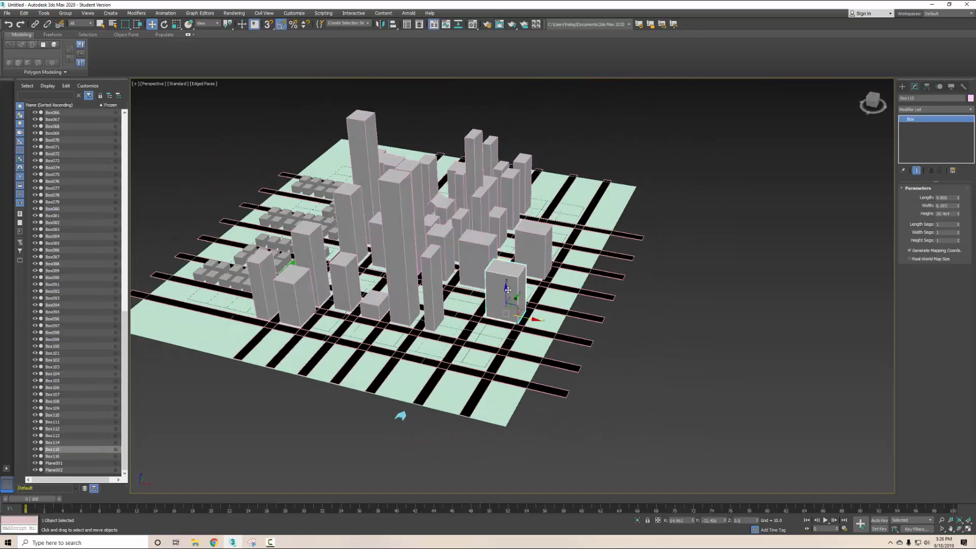
key("r")
left_click_drag(507, 280, 535, 265)
left_click(554, 235)
left_click(546, 237)
left_click(646, 292)
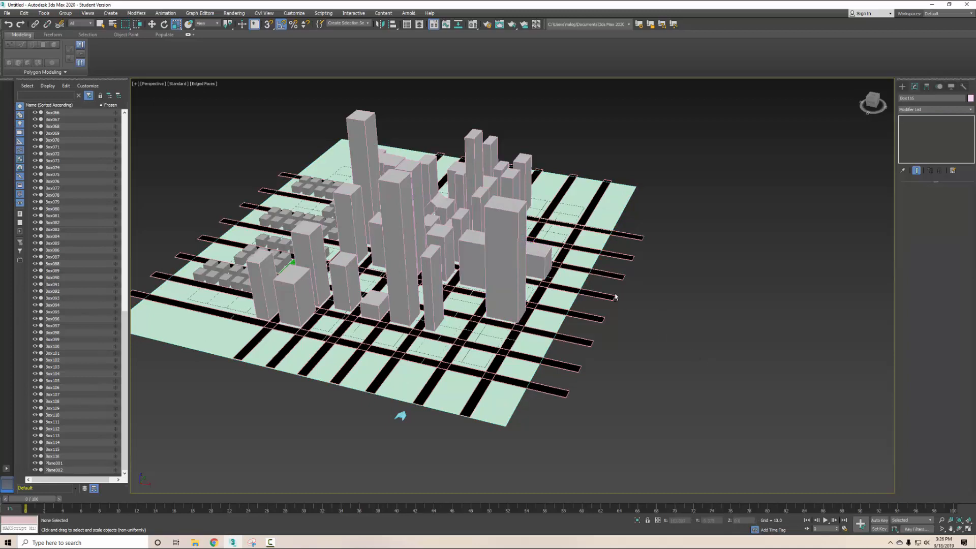
middle_click_drag(615, 297, 642, 303, "alt")
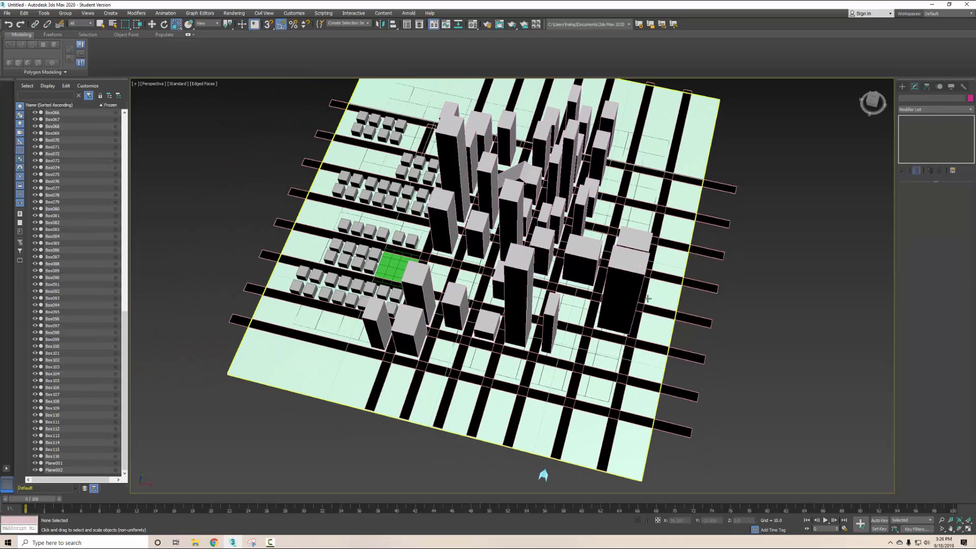
key("t")
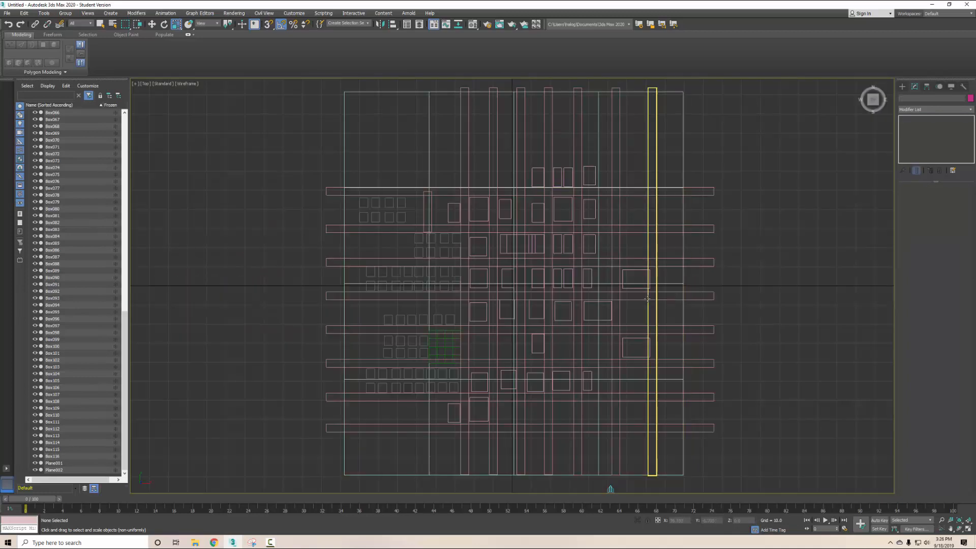
key("p")
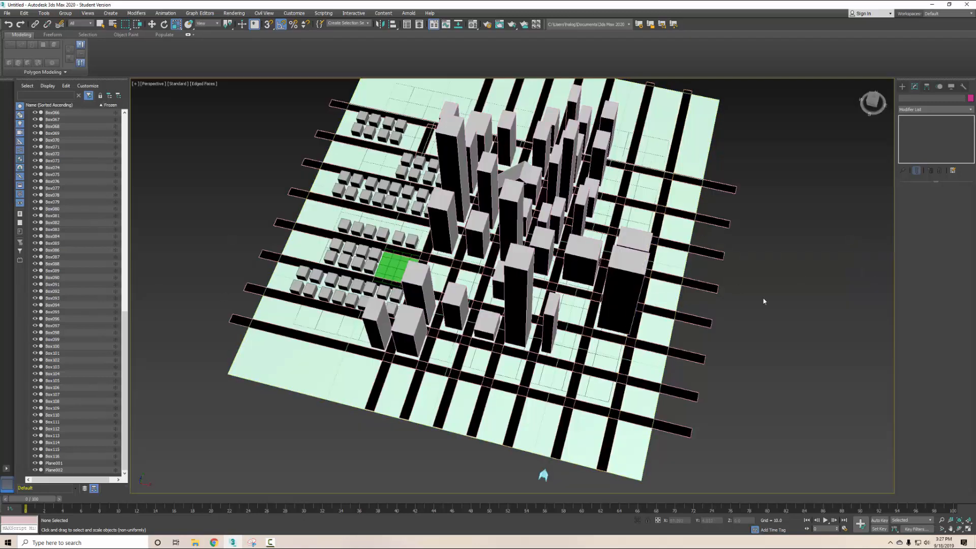
middle_click_drag(665, 308, 636, 273, "alt")
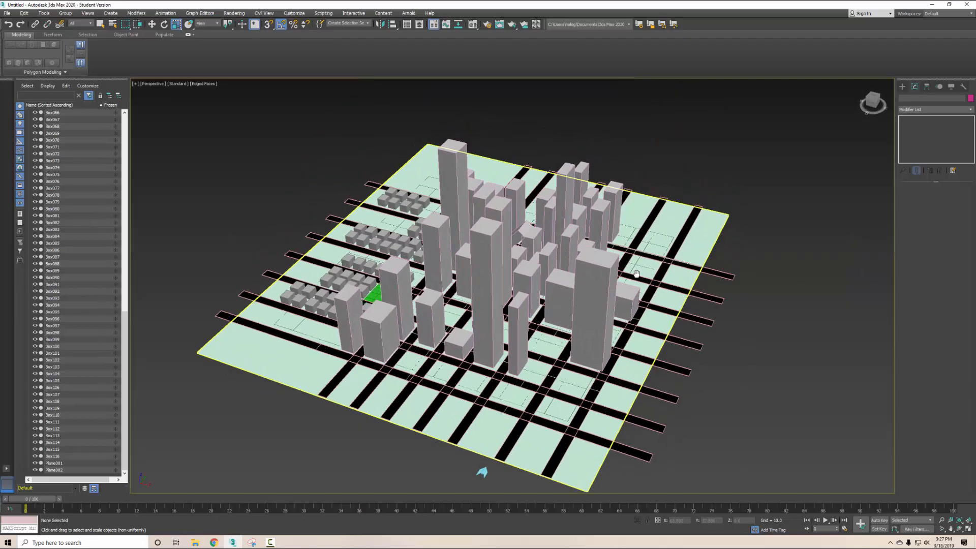
- In the top view, draw a smooth open line that winds through the city, loops around outside it, crosses back and ends beyond the far edge
key("t")
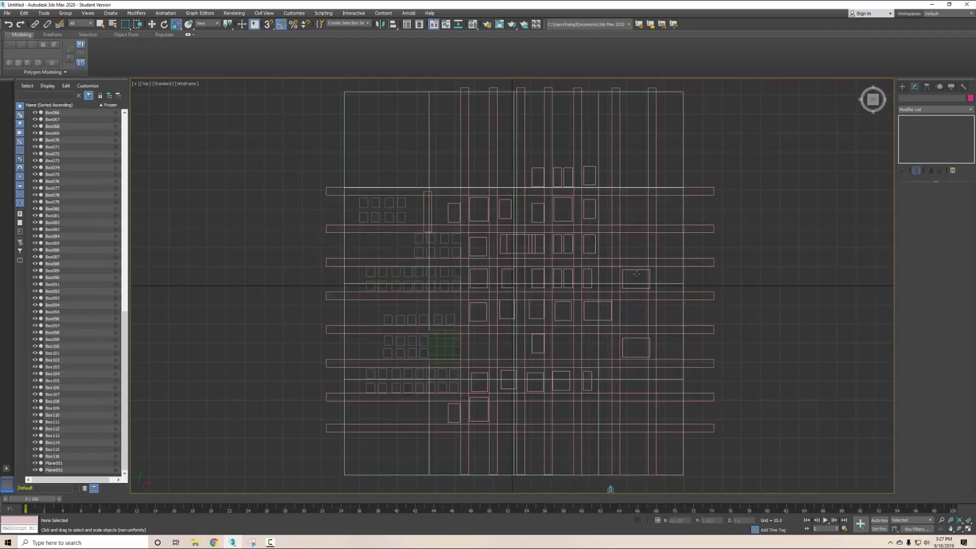
left_click(902, 87)
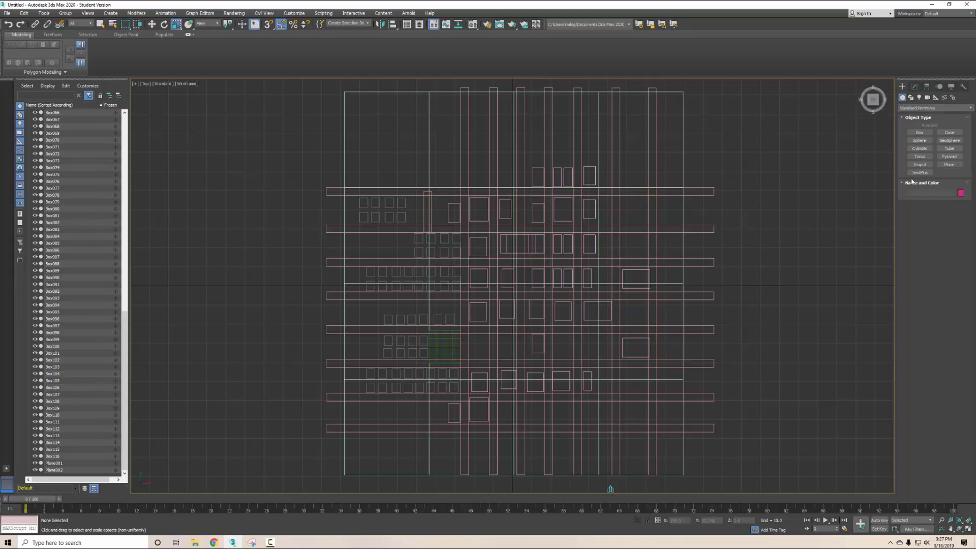
left_click(911, 98)
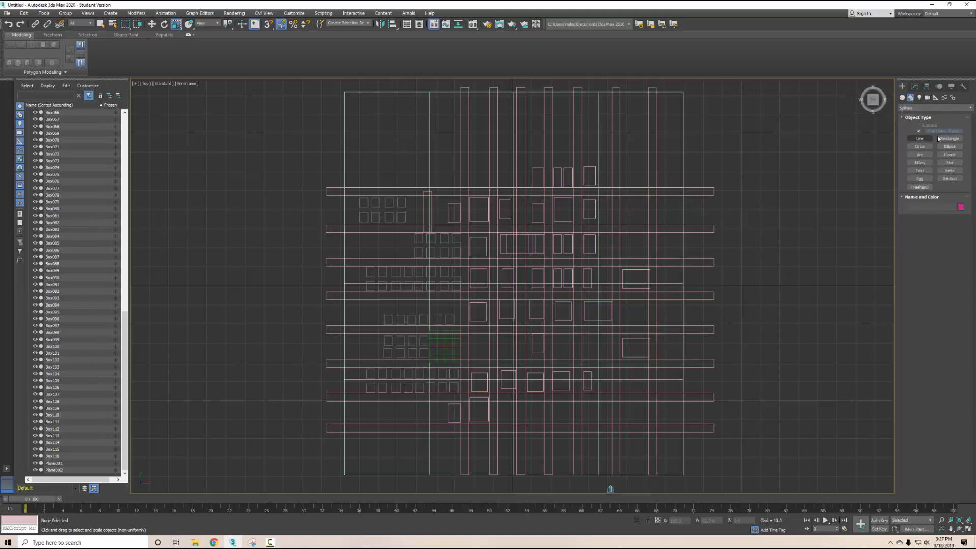
left_click(923, 139)
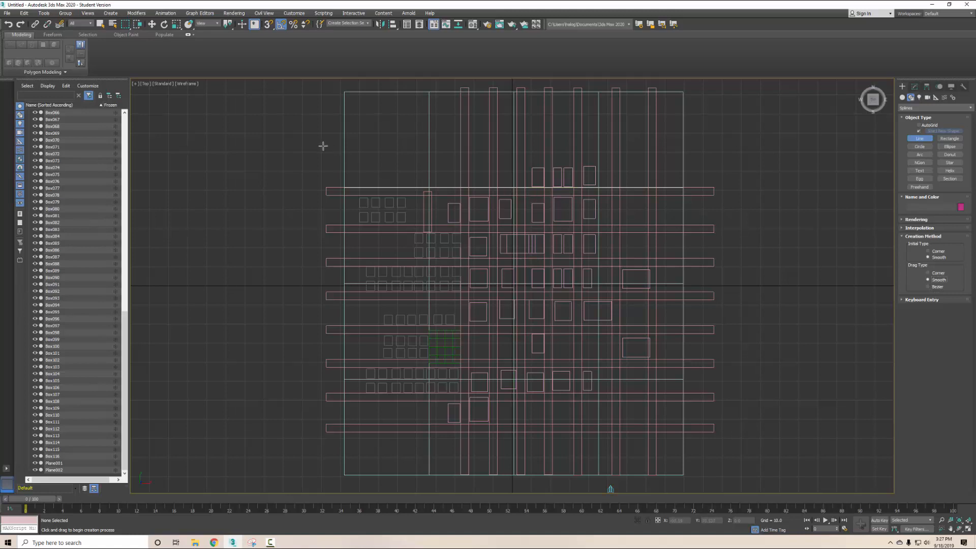
left_click(284, 126)
left_click(445, 139)
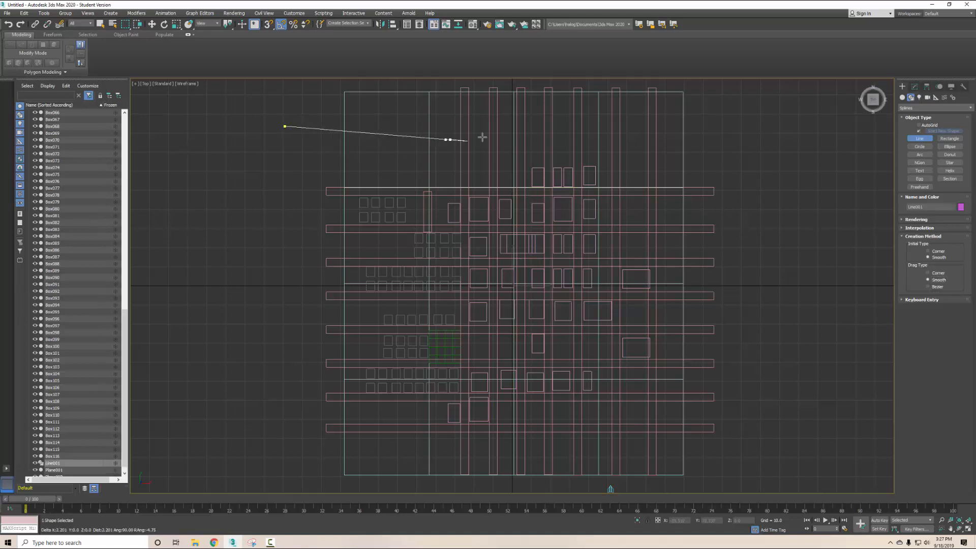
left_click(526, 201)
left_click(519, 319)
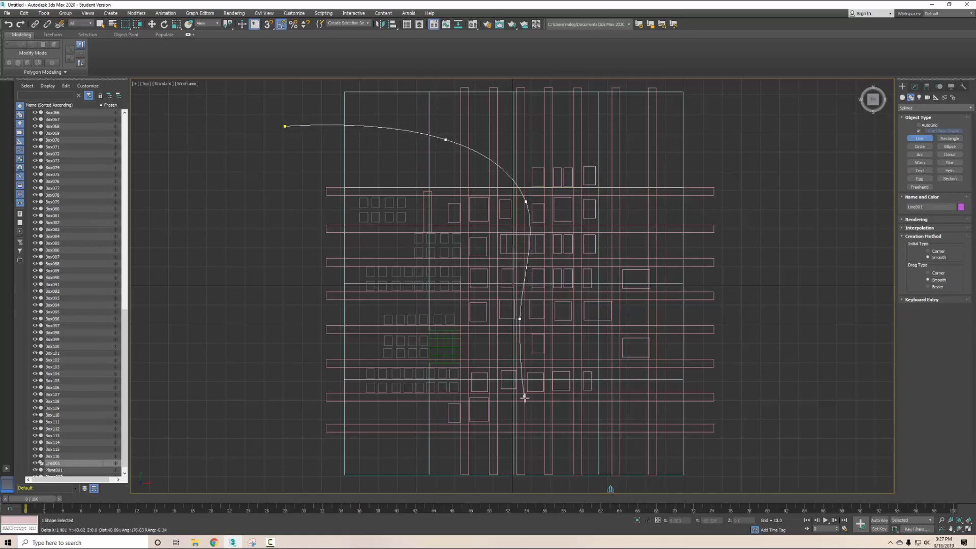
left_click(523, 422)
left_click(342, 492)
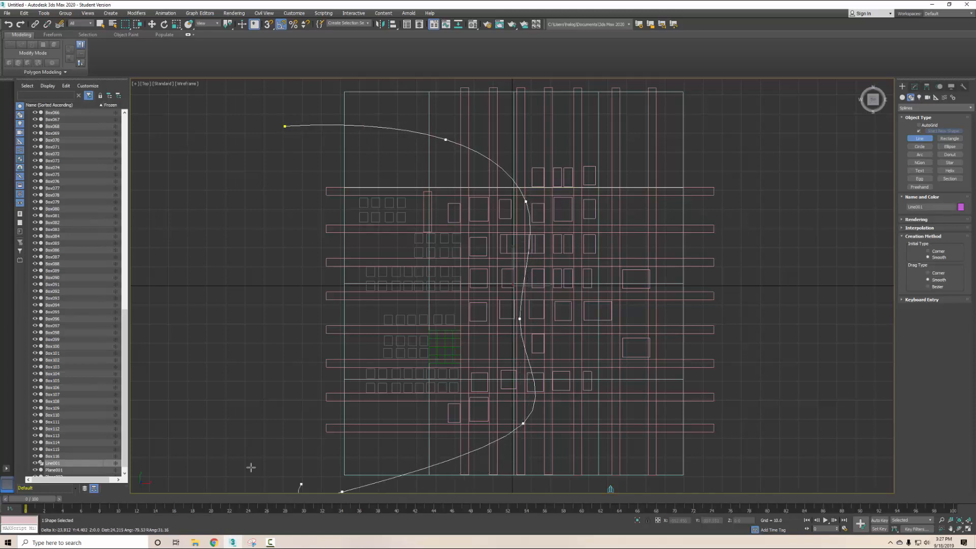
left_click(195, 363)
left_click(285, 268)
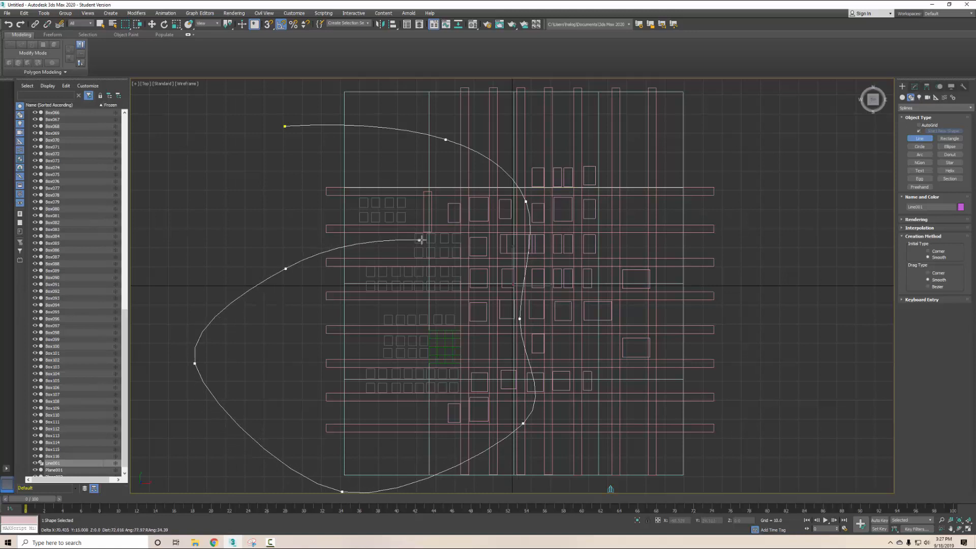
left_click(444, 244)
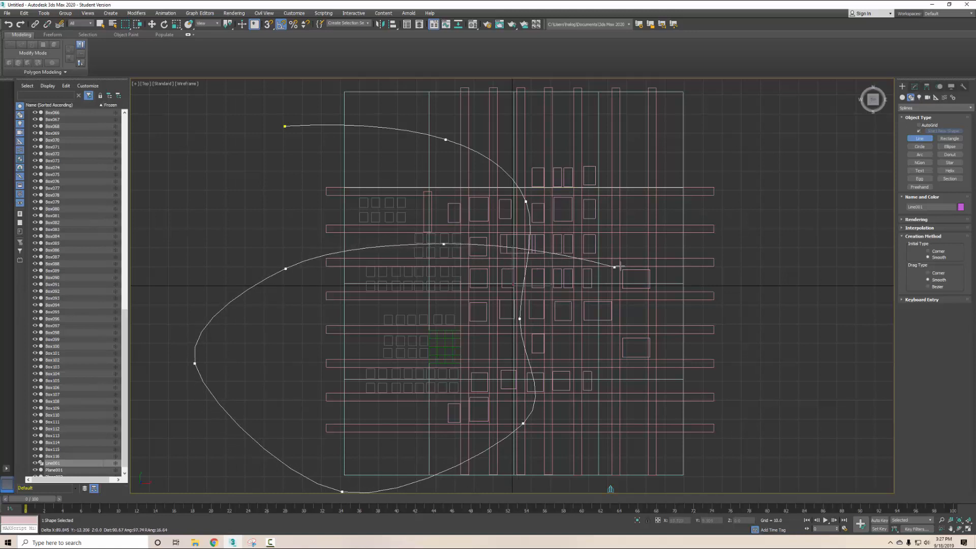
left_click(507, 266)
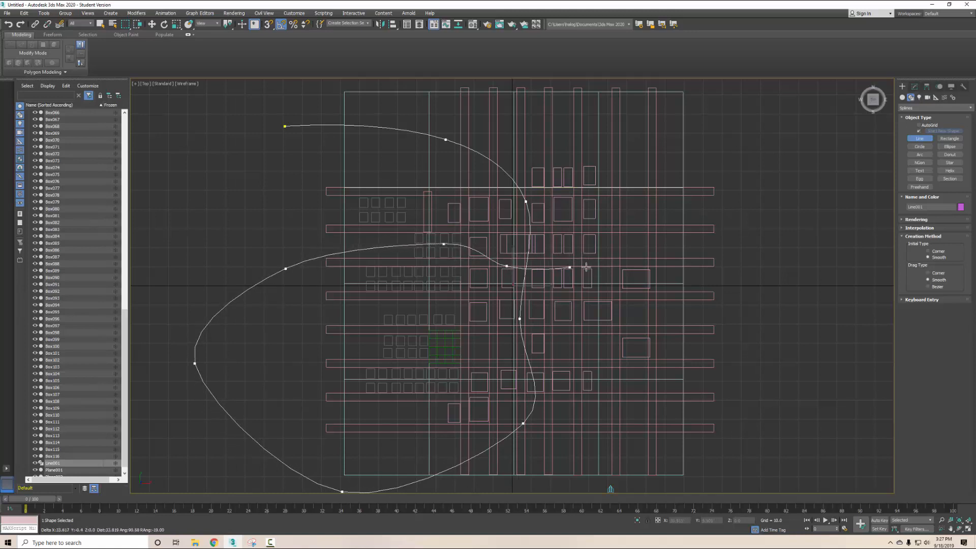
left_click(623, 261)
left_click(686, 240)
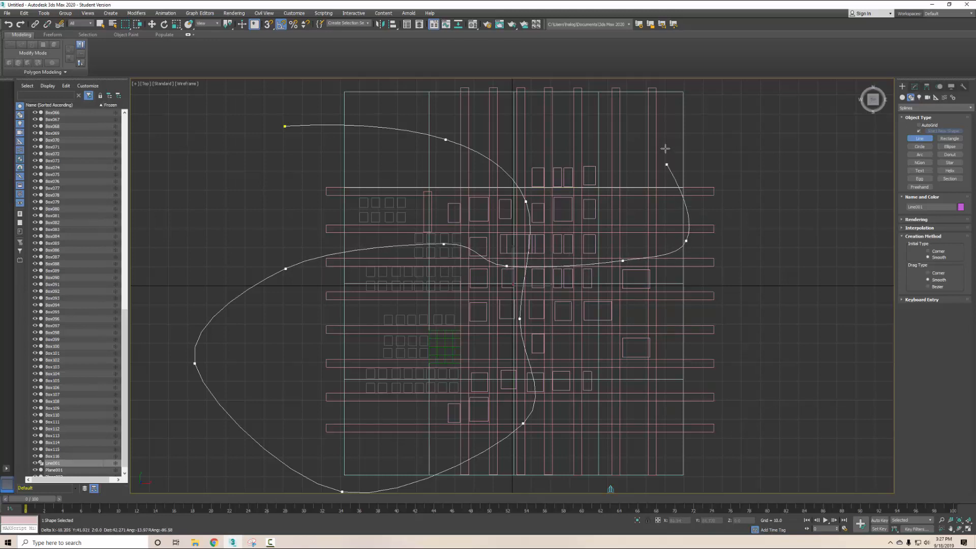
left_click(702, 109)
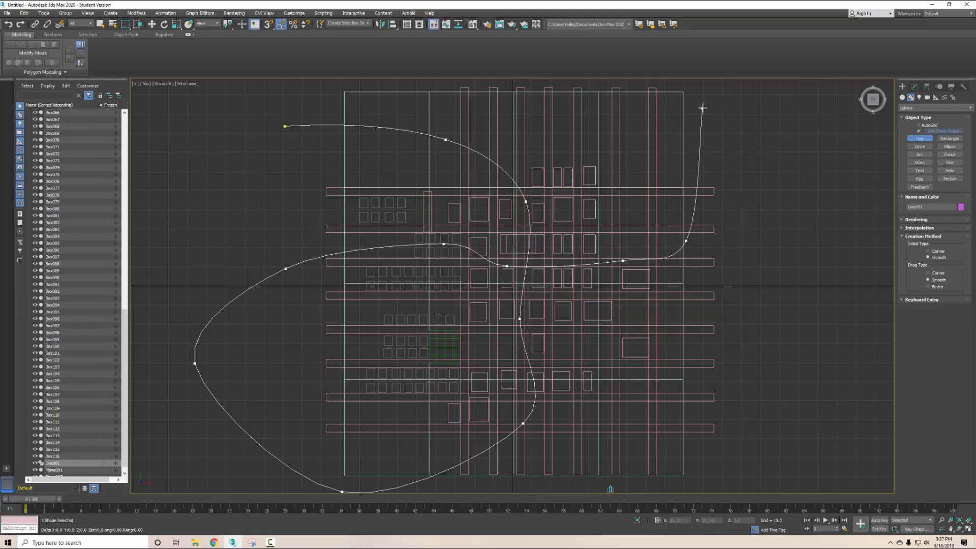
left_click(844, 174)
right_click(844, 174)
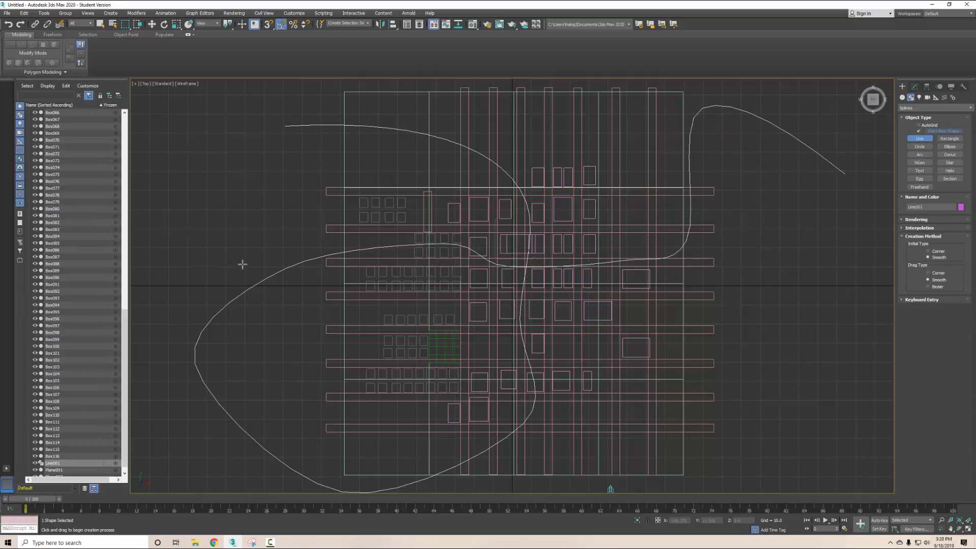
- Raise the curved line along Z above the ground plane and check its course among the buildings in perspective
key("p")
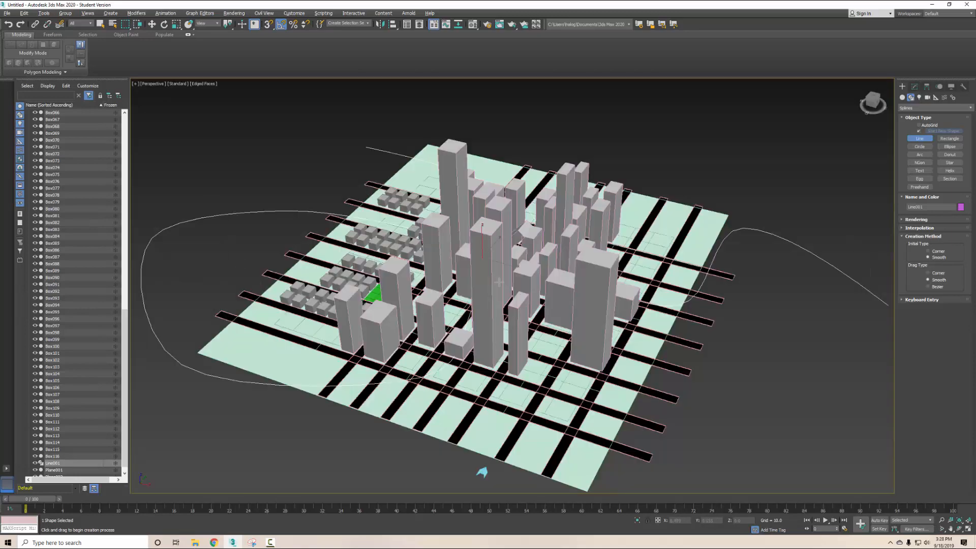
middle_click_drag(482, 473, 403, 455, "alt")
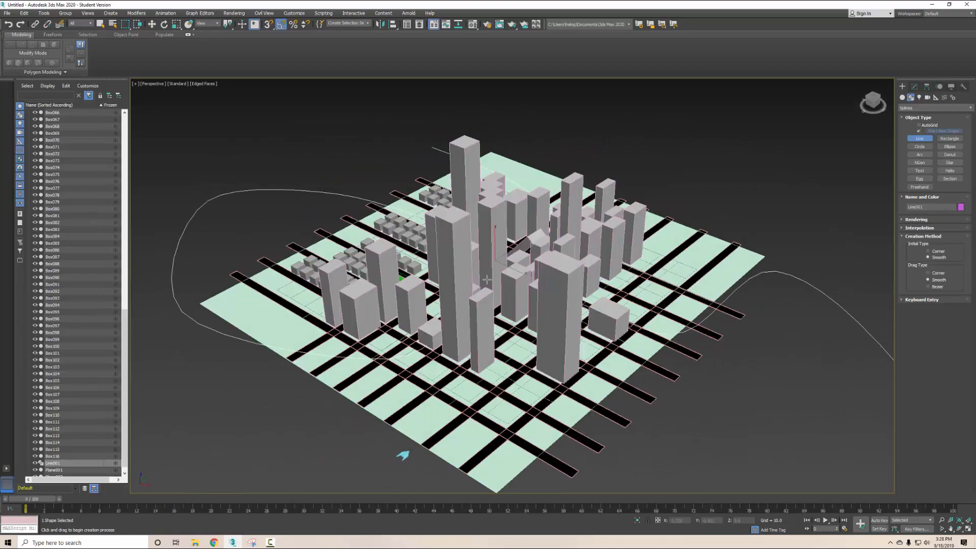
key("w")
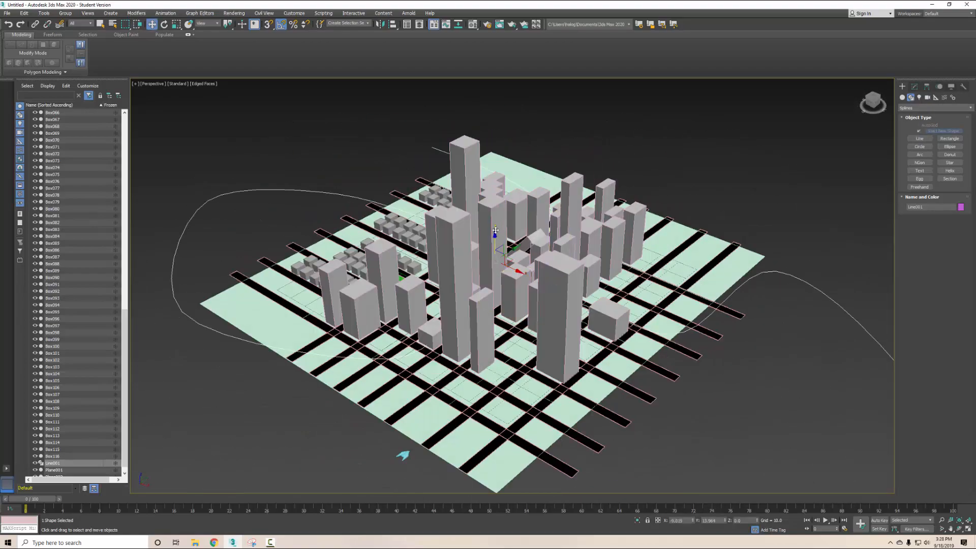
left_click_drag(495, 230, 494, 207)
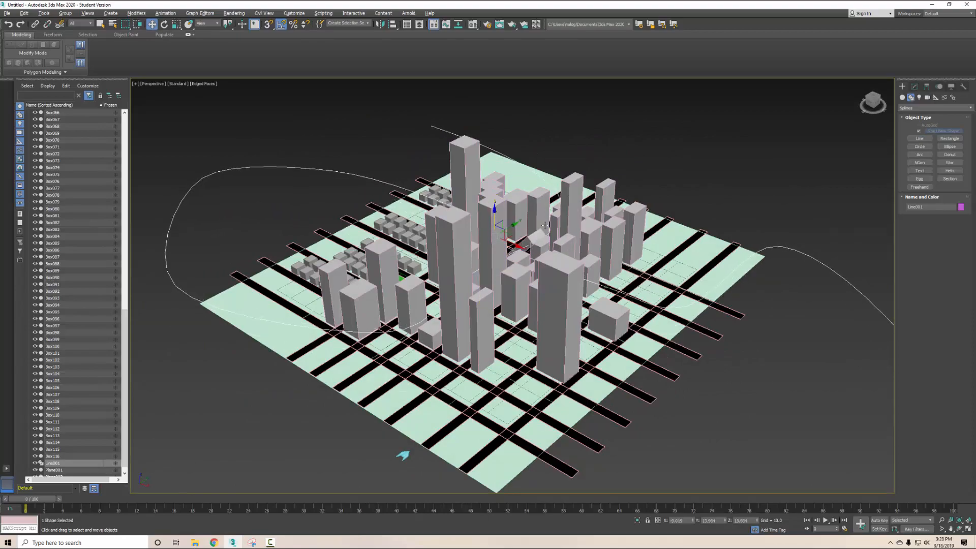
middle_click_drag(402, 454, 831, 279, "alt")
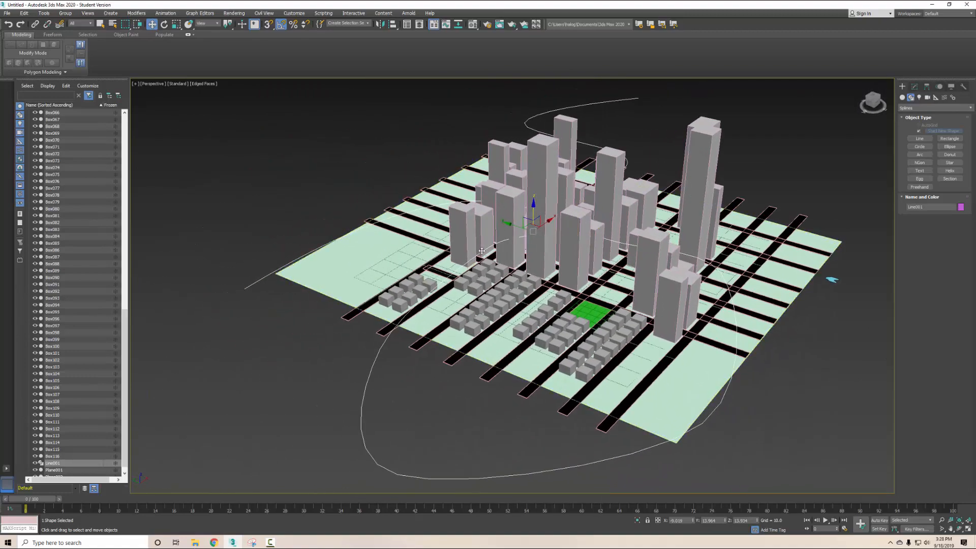
middle_click_drag(512, 238, 514, 314, "alt")
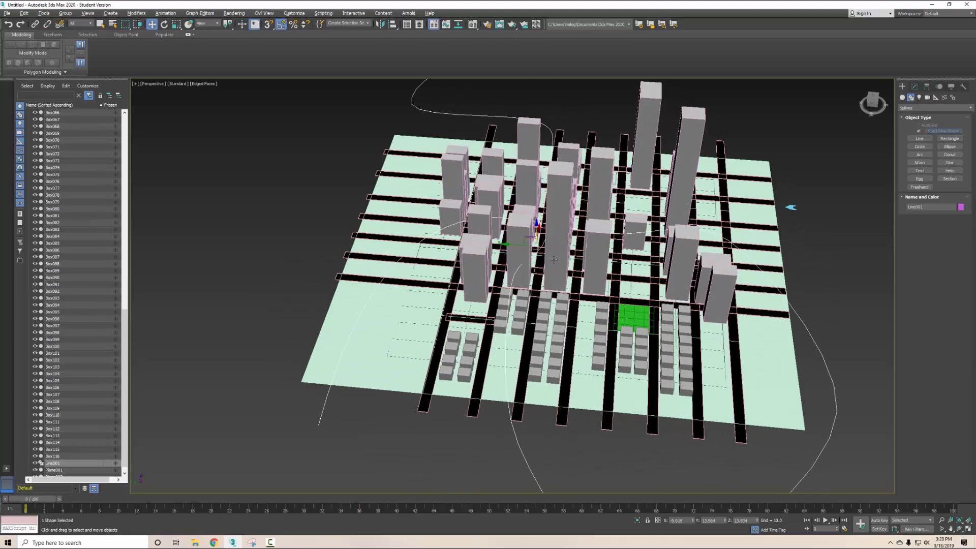
- Edit the curved line at vertex level and lower two neighbouring vertices of its outer loop along Z to just above ground level
middle_click_drag(594, 281, 532, 262, "alt")
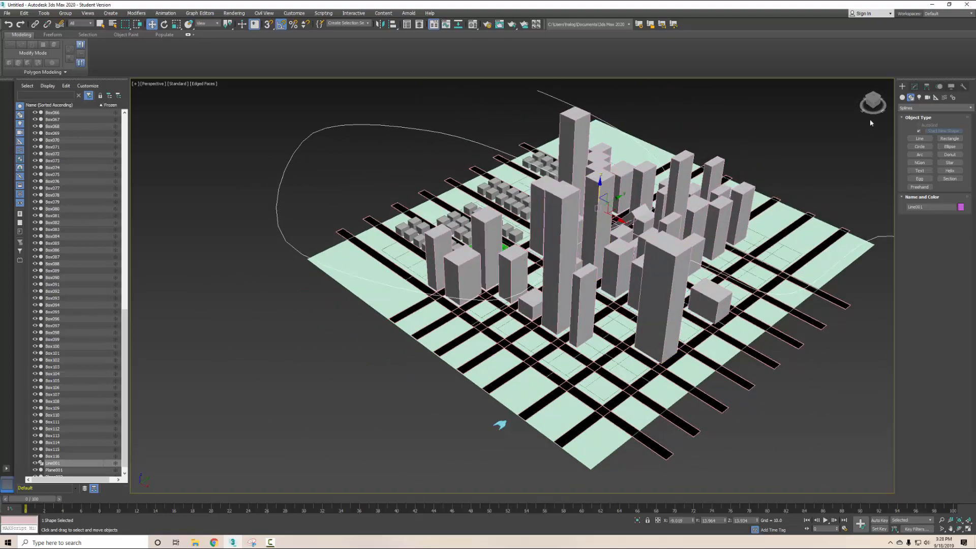
left_click(915, 86)
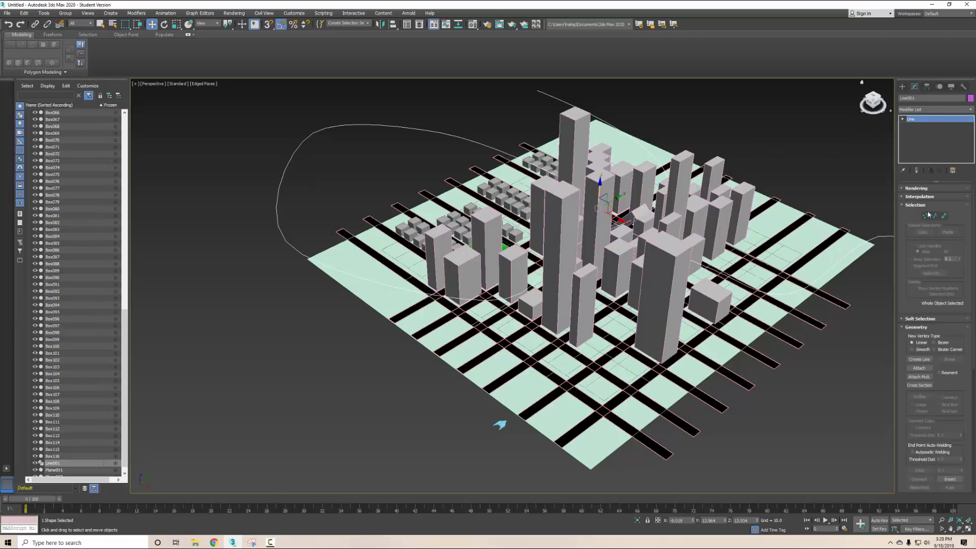
left_click(925, 215)
mouse_move(610, 239)
middle_mouse_down("alt")
mouse_move(566, 222)
mouse_move(529, 253)
mouse_move(620, 249)
middle_mouse_up("alt")
left_click(487, 210)
left_click_drag(475, 201, 494, 216)
middle_click_drag(495, 216, 656, 187, "alt")
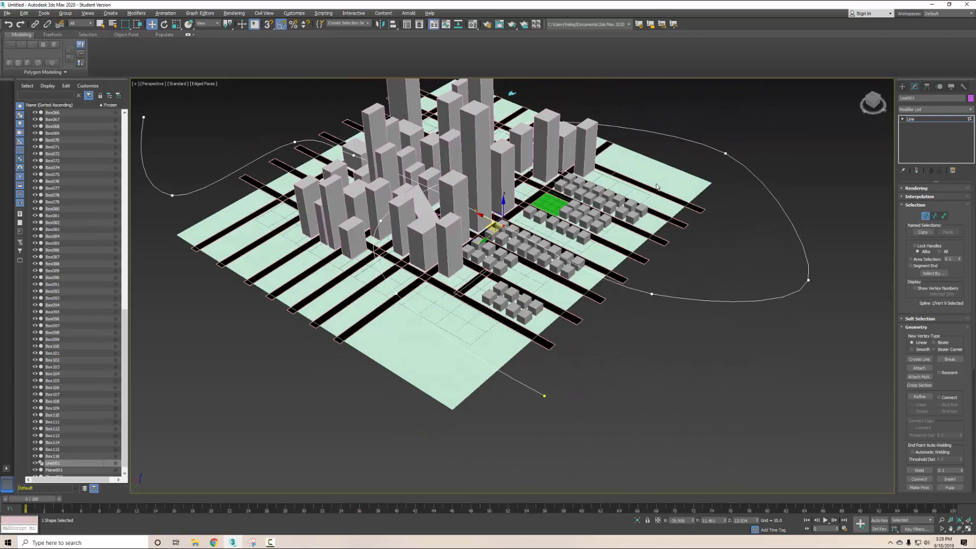
left_click(651, 294)
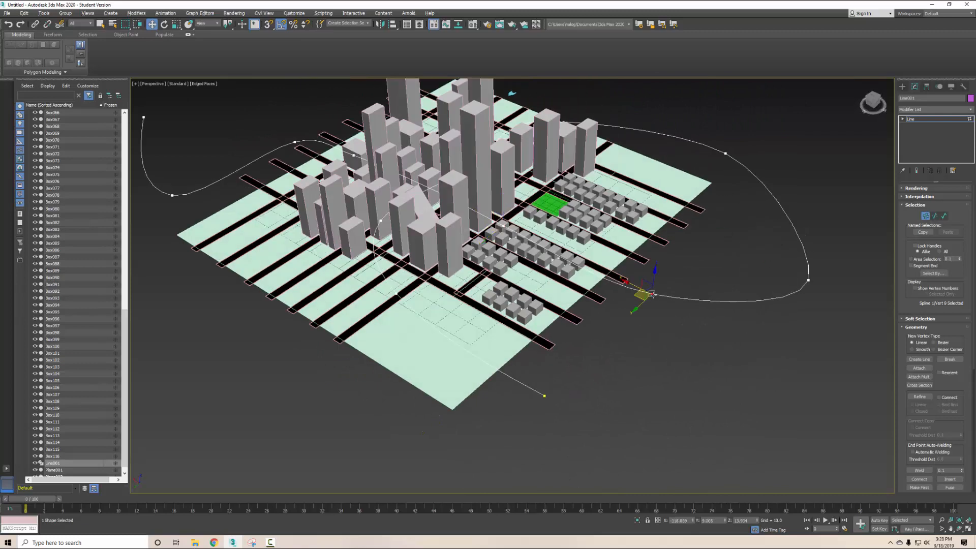
left_click(807, 279, "ctrl")
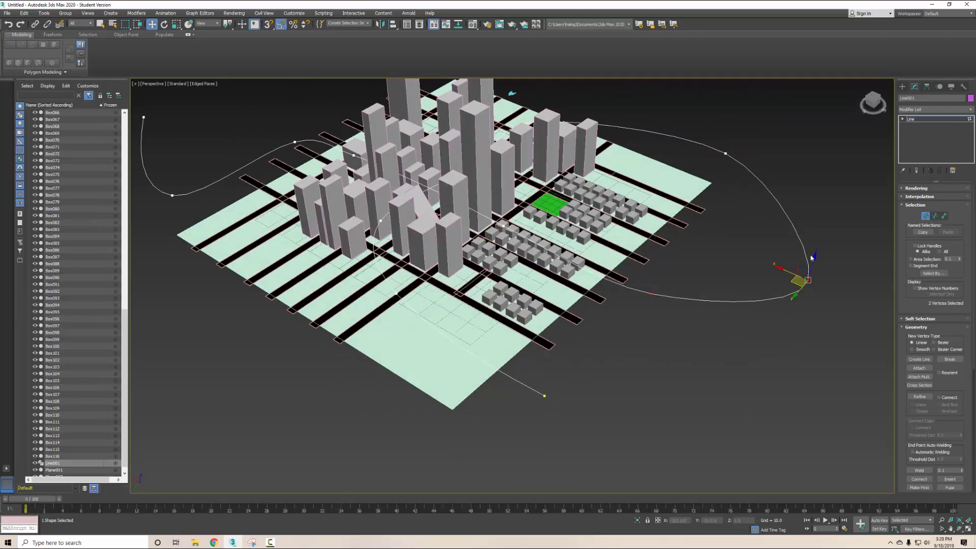
left_click_drag(814, 256, 807, 279)
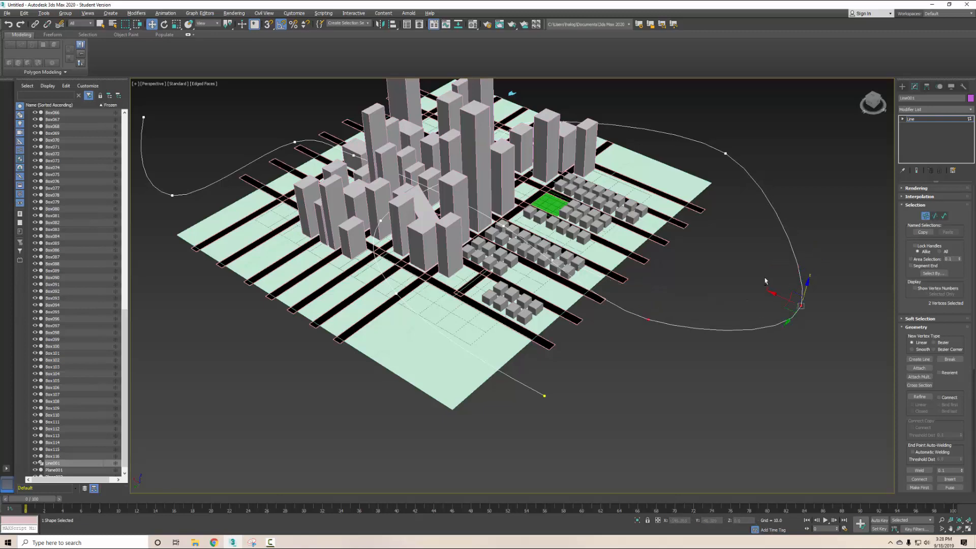
middle_click_drag(807, 278, 781, 250, "alt")
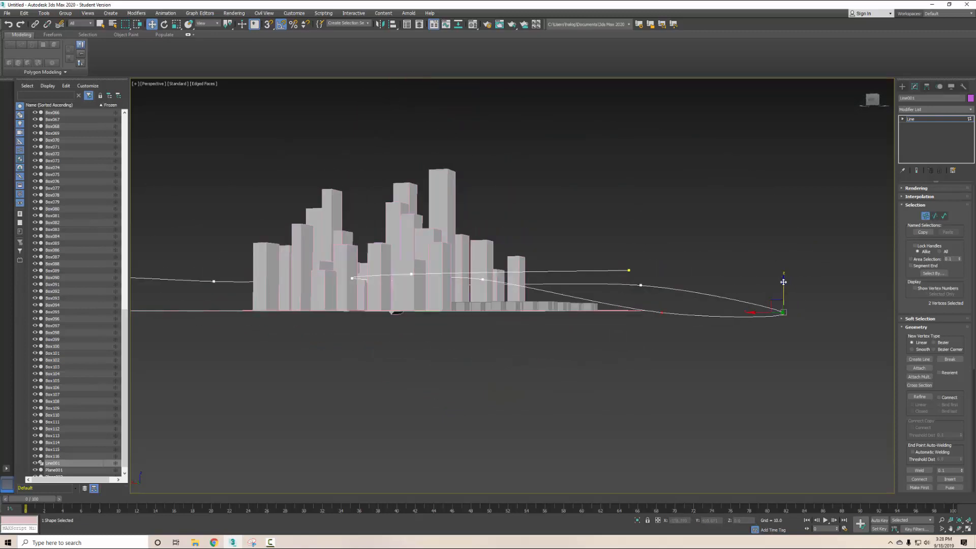
left_click_drag(783, 282, 783, 269)
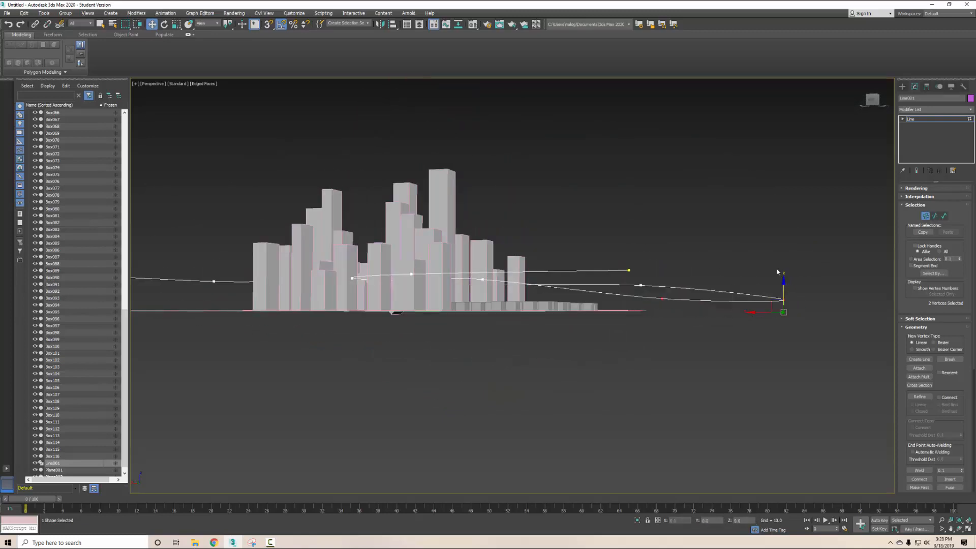
- Raise the next vertex of the outer loop along Z so the line arcs high outside the city
left_click(640, 285)
left_click_drag(643, 238, 639, 203)
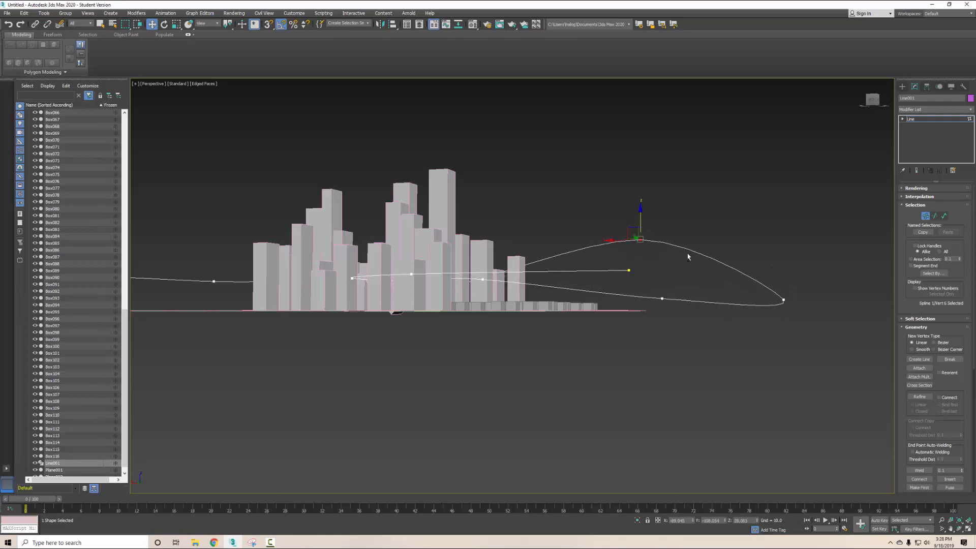
middle_click_drag(639, 203, 523, 333, "alt")
- Lower the two line vertices between the central towers along Z so the path dips down among the buildings
scroll(529, 277, "up", 5)
left_click(497, 353)
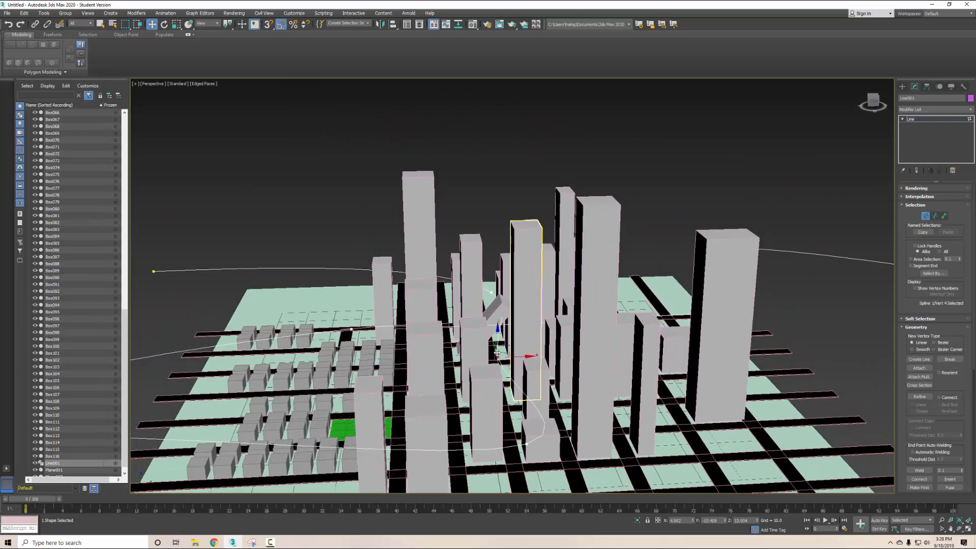
left_click(492, 293, "ctrl")
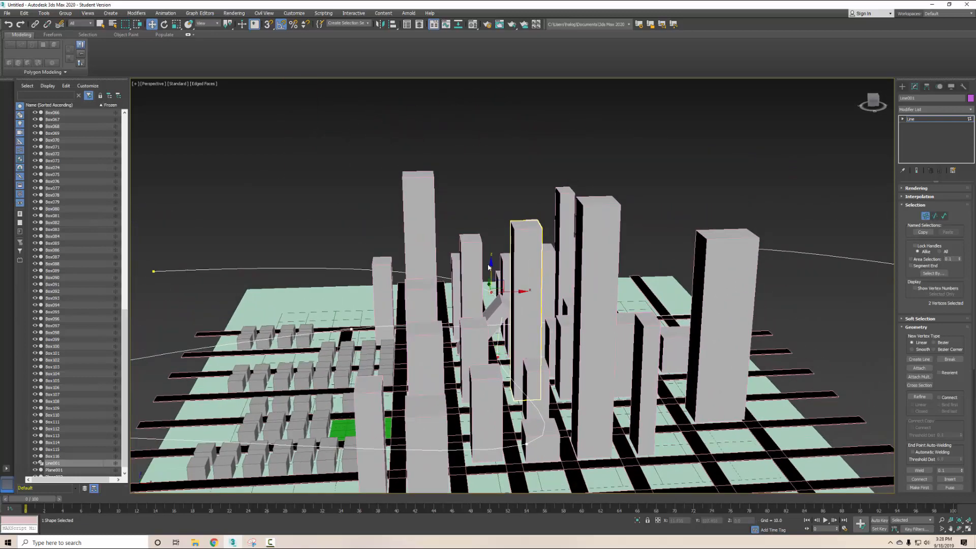
left_click_drag(491, 264, 492, 276)
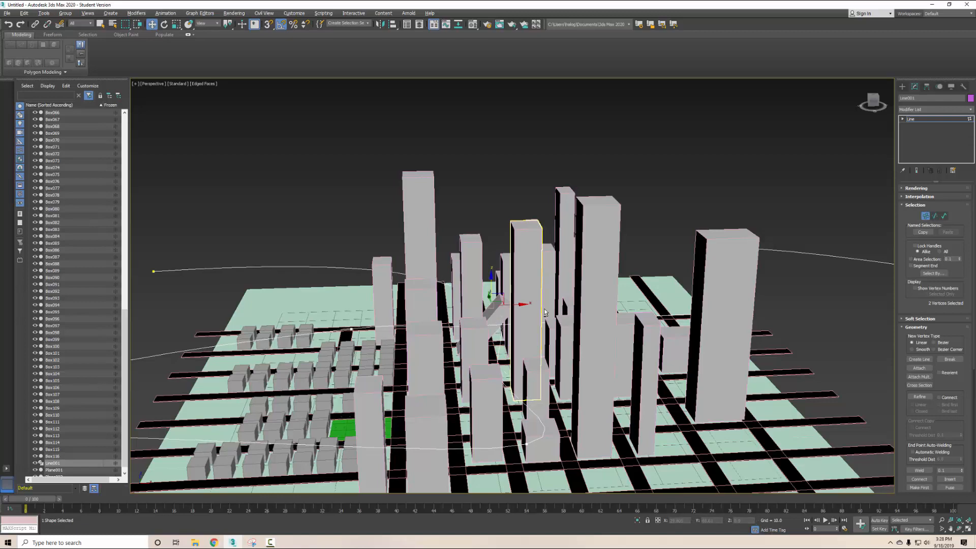
mouse_move(545, 307)
middle_mouse_down("alt")
mouse_move(533, 310)
mouse_move(536, 295)
middle_mouse_up("alt")
left_click_drag(493, 303, 494, 315)
middle_click_drag(554, 300, 554, 338, "alt")
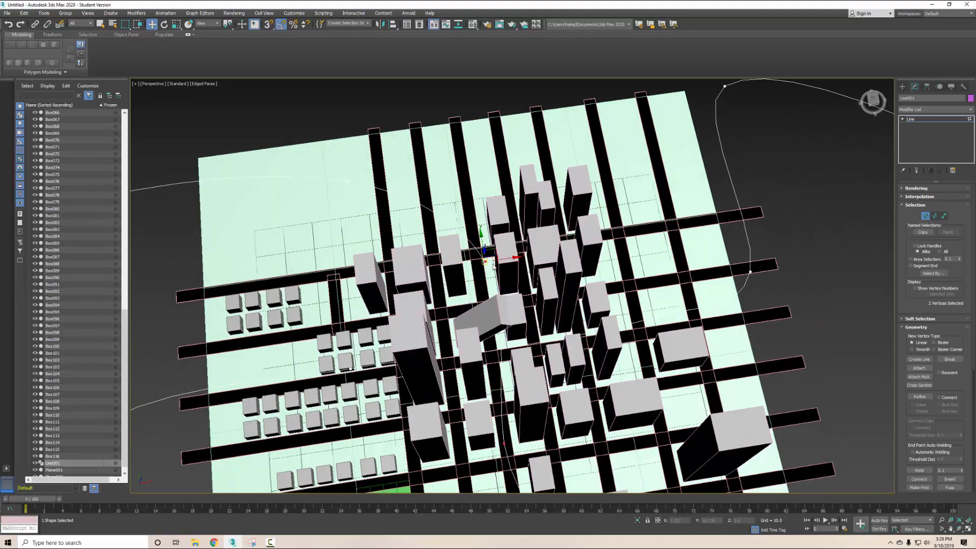
- Shift the single line vertex beside the central tower slightly along X to clear the building
left_click(561, 115)
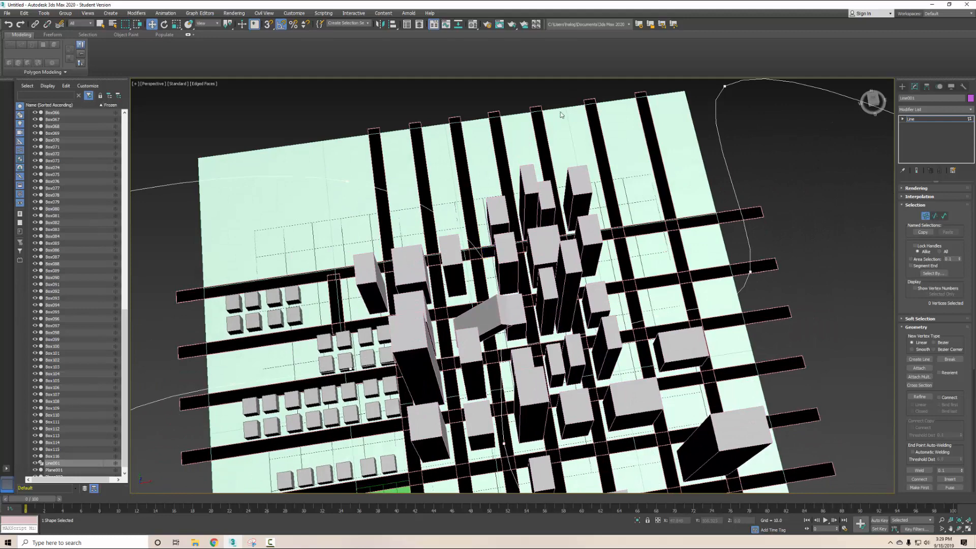
left_click(486, 261)
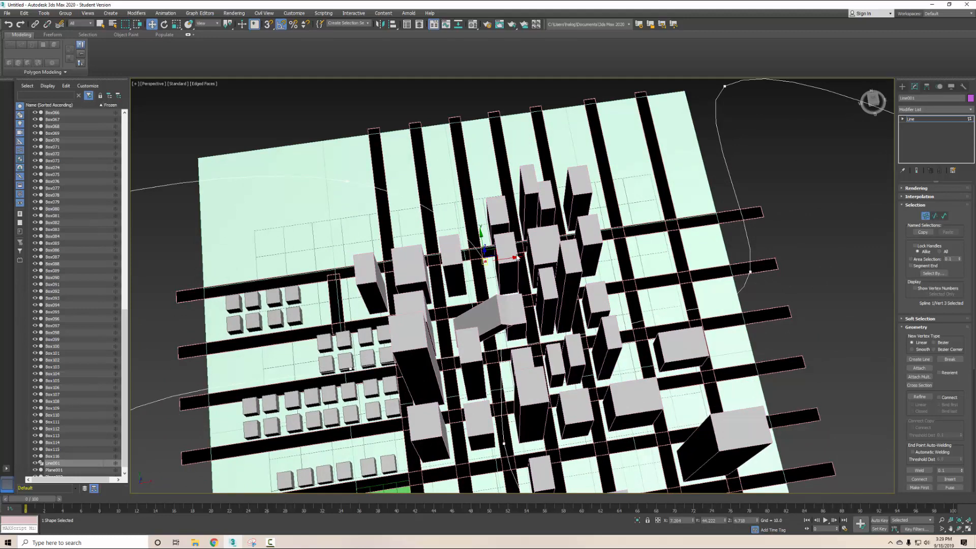
left_click_drag(516, 257, 506, 257)
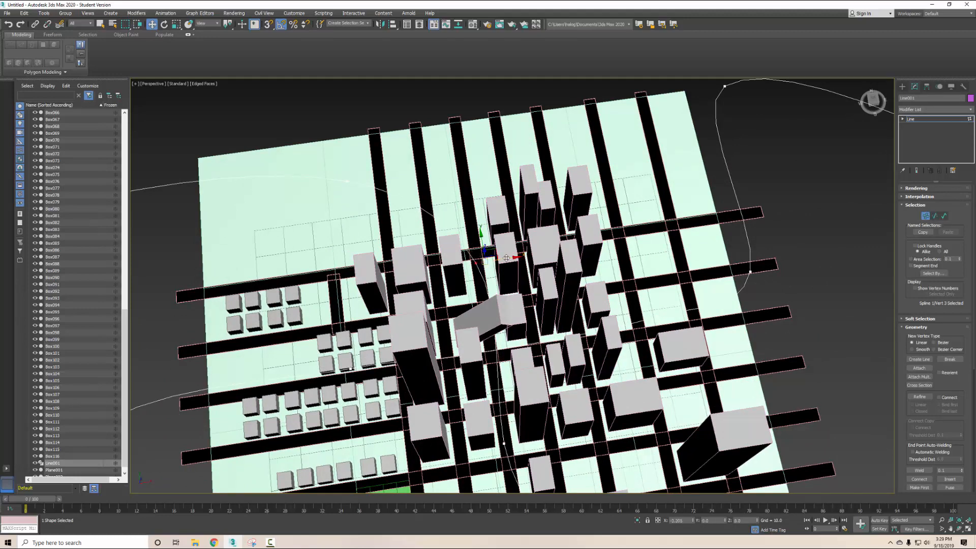
middle_click_drag(506, 258, 619, 266, "alt")
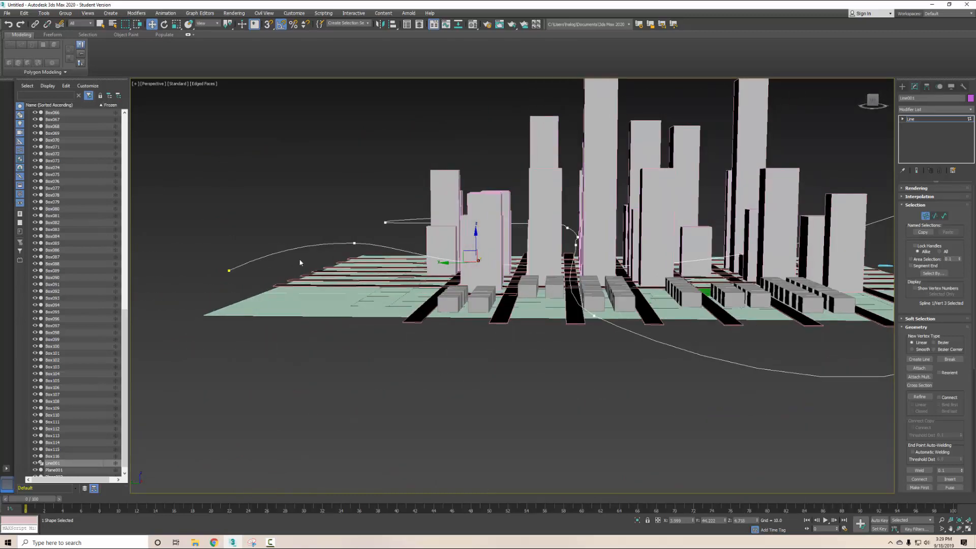
- Raise the line's first vertex, outside the city edge, along Z
left_click(227, 269)
left_click_drag(229, 243, 231, 197)
middle_click_drag(458, 258, 284, 285, "alt")
- Raise the two vertices before the line's far end along Z, and leave vertex editing
middle_click_drag(285, 285, 619, 277)
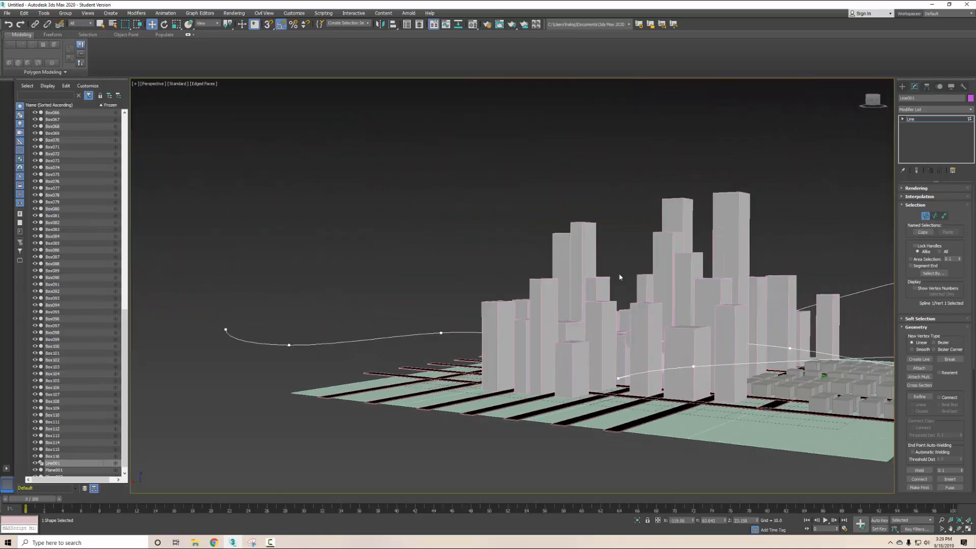
left_click(441, 333)
left_click_drag(442, 294, 442, 263)
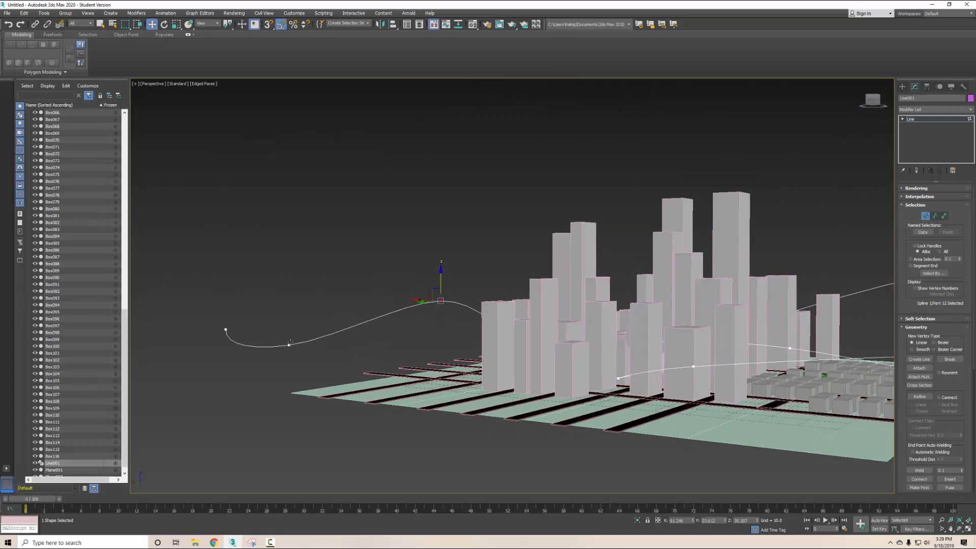
left_click(289, 345)
left_click_drag(289, 320, 290, 287)
middle_click_drag(561, 288, 554, 309, "alt")
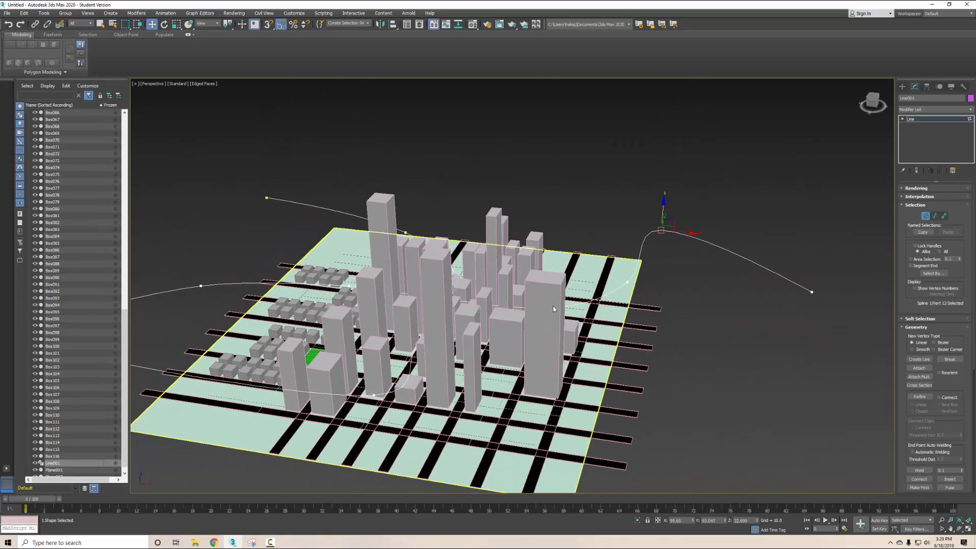
middle_click_drag(436, 307, 589, 467, "alt")
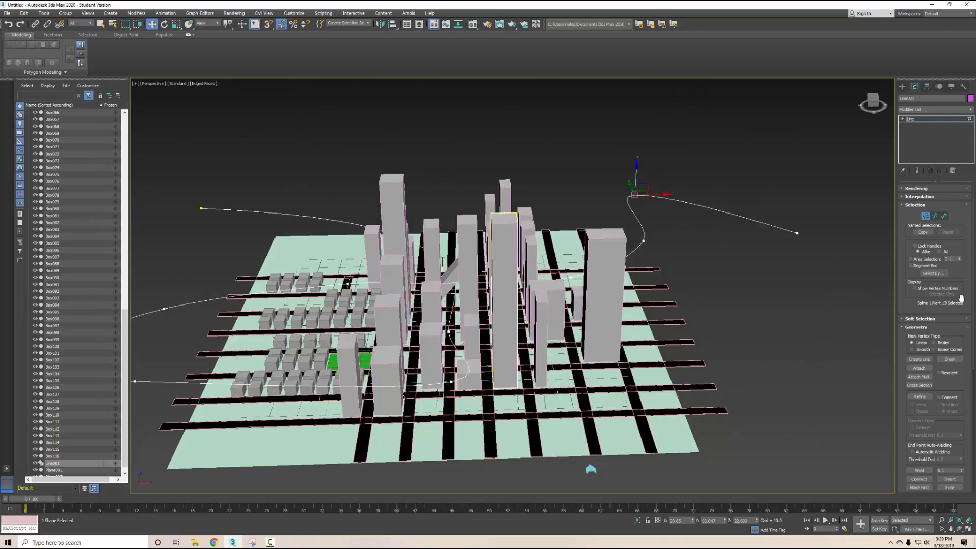
left_click(925, 215)
middle_click_drag(578, 269, 589, 269, "alt")
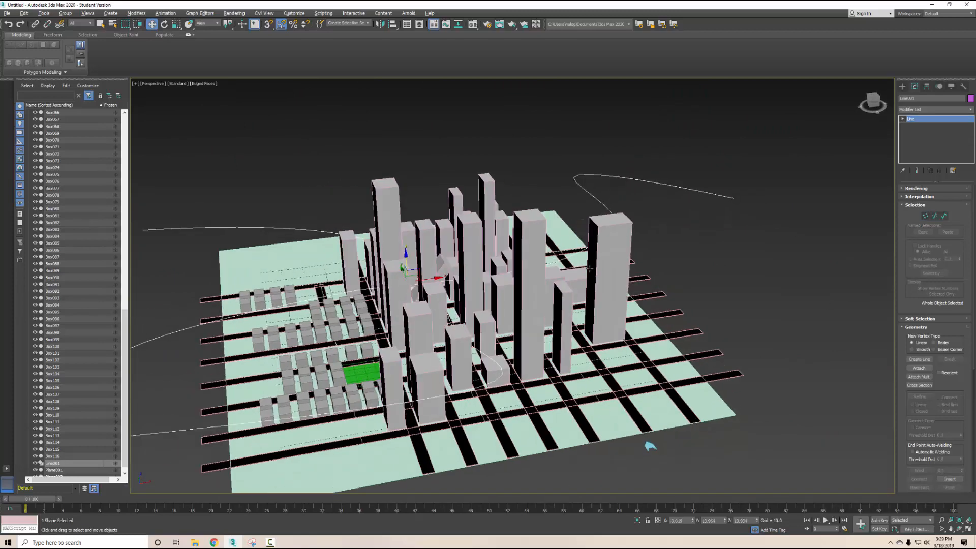
- Apply a Path Constraint to the small arrow-shaped craft at the city's edge, using the curved line as its path
left_click(661, 436)
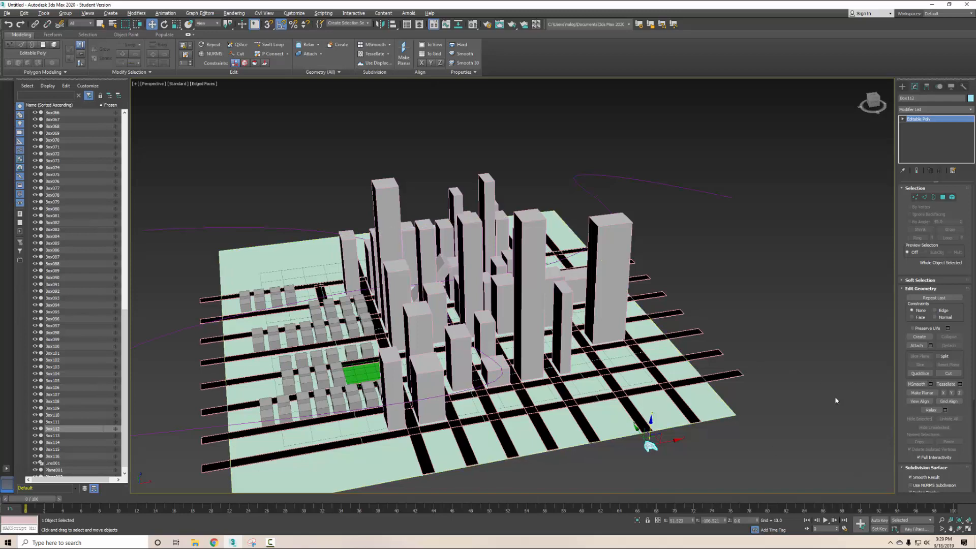
middle_click_drag(834, 398, 863, 401)
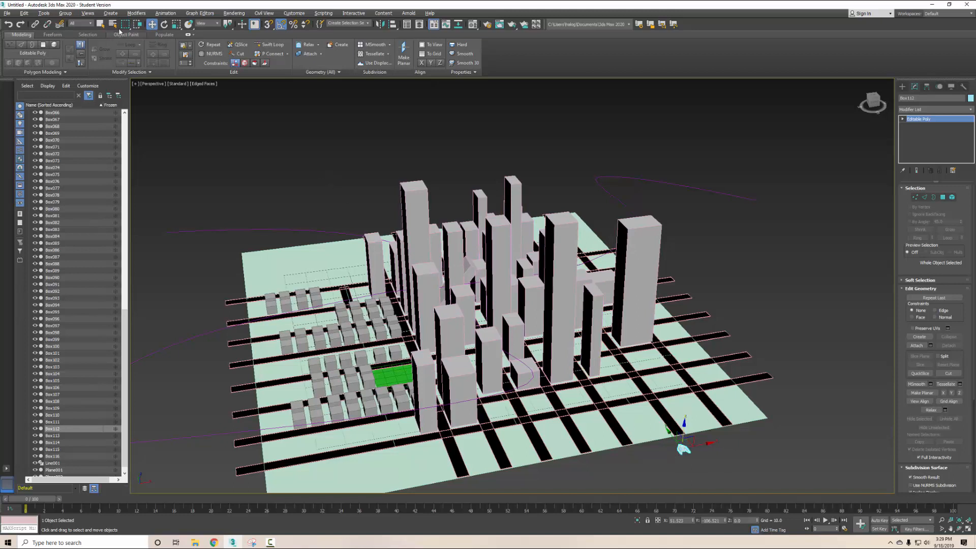
left_click(165, 14)
mouse_move(195, 79)
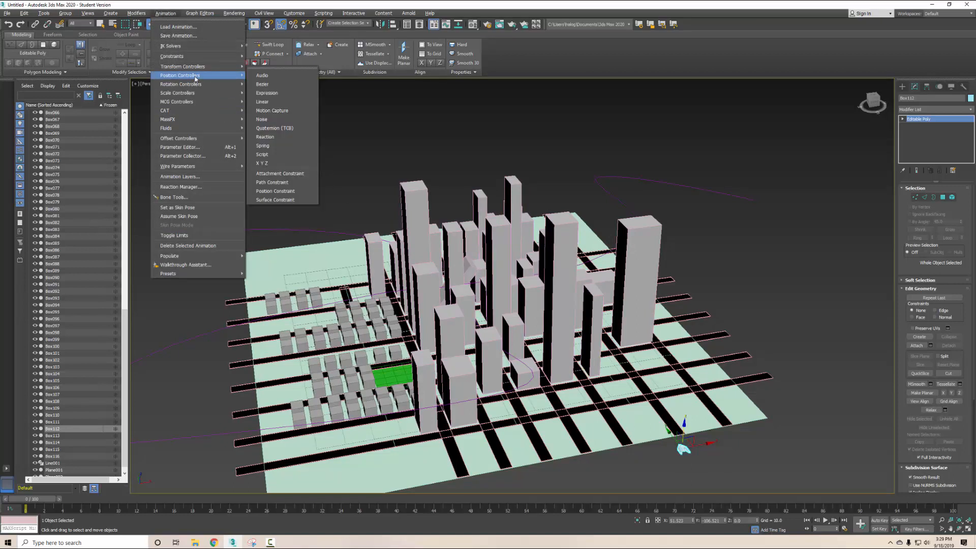
mouse_move(171, 56)
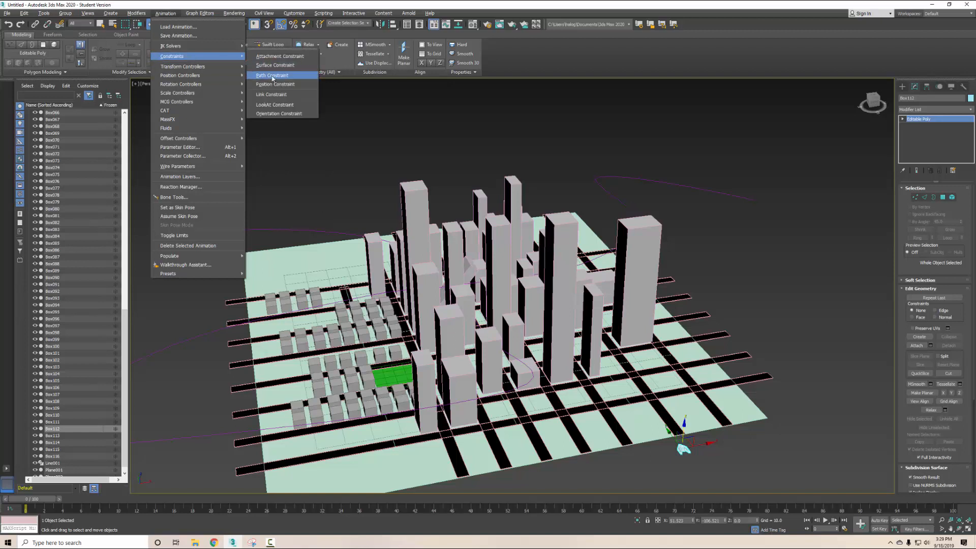
left_click(272, 76)
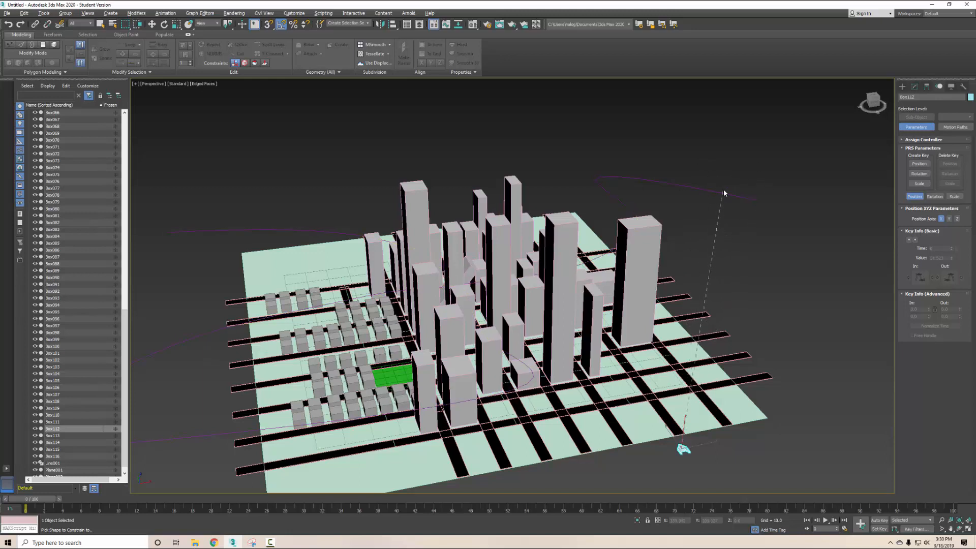
left_click(681, 446)
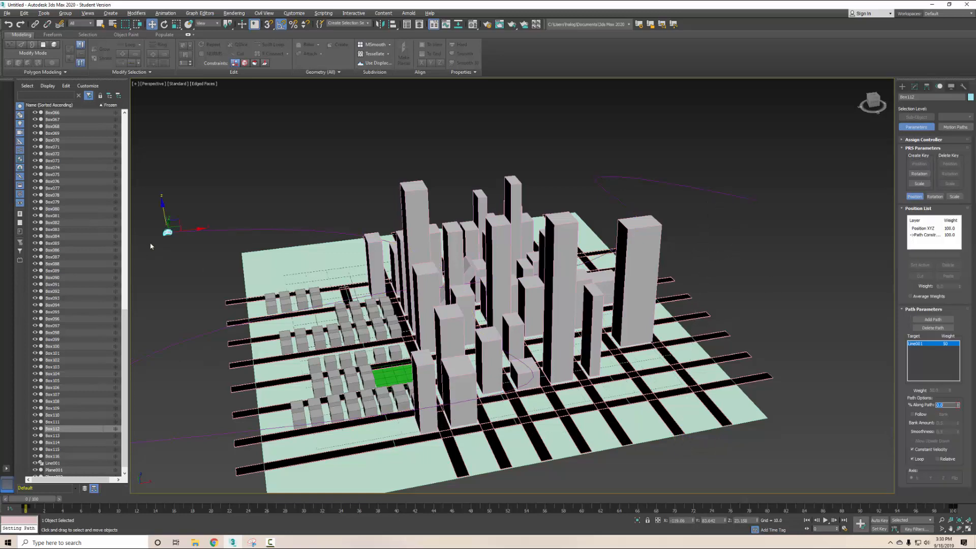
- Zoom in on the craft at the start of the path and scrub the animation to check its travel direction
middle_click_drag(277, 230, 553, 268)
scroll(553, 267, "up", 2)
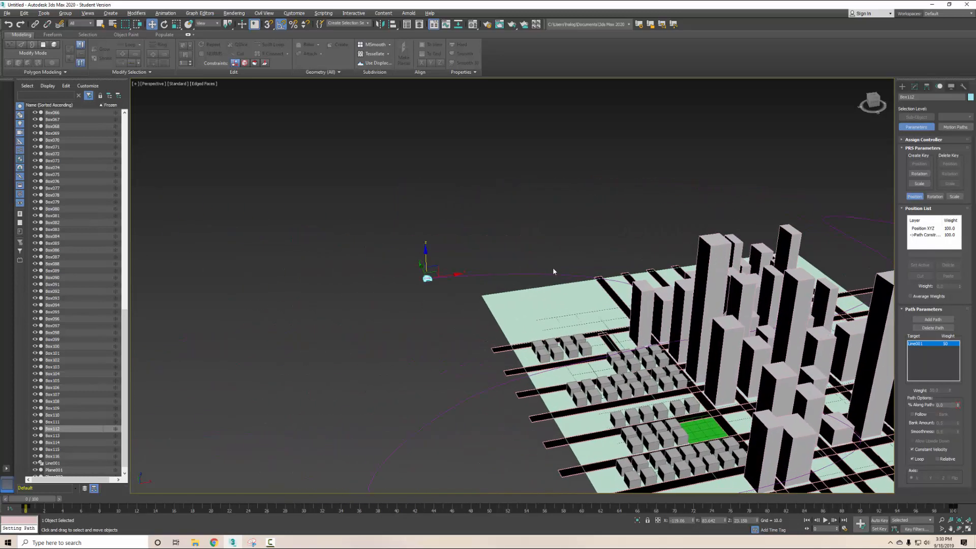
scroll(553, 268, "up", 2)
scroll(469, 286, "up", 3)
middle_click_drag(498, 303, 407, 269, "alt")
scroll(422, 286, "down", 4)
left_click_drag(43, 497, 23, 495)
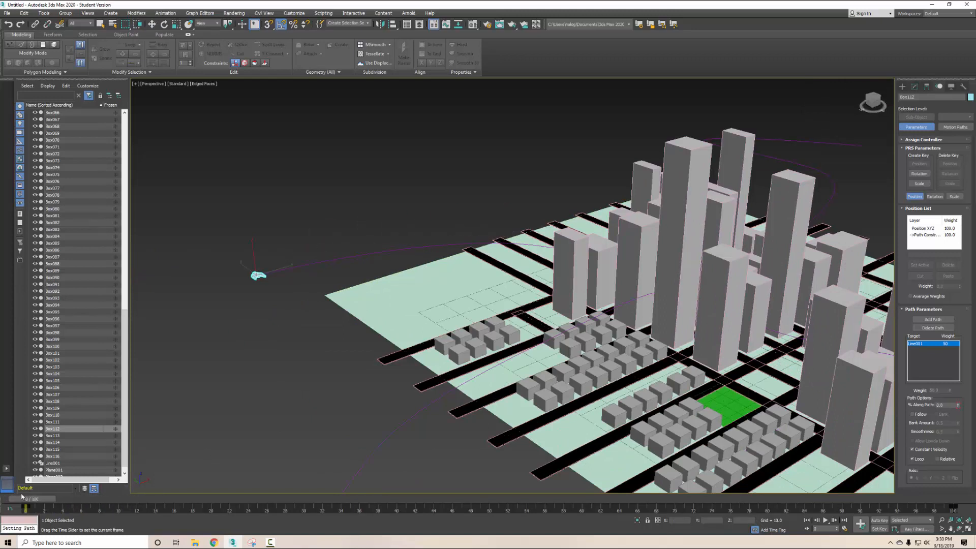
key("w")
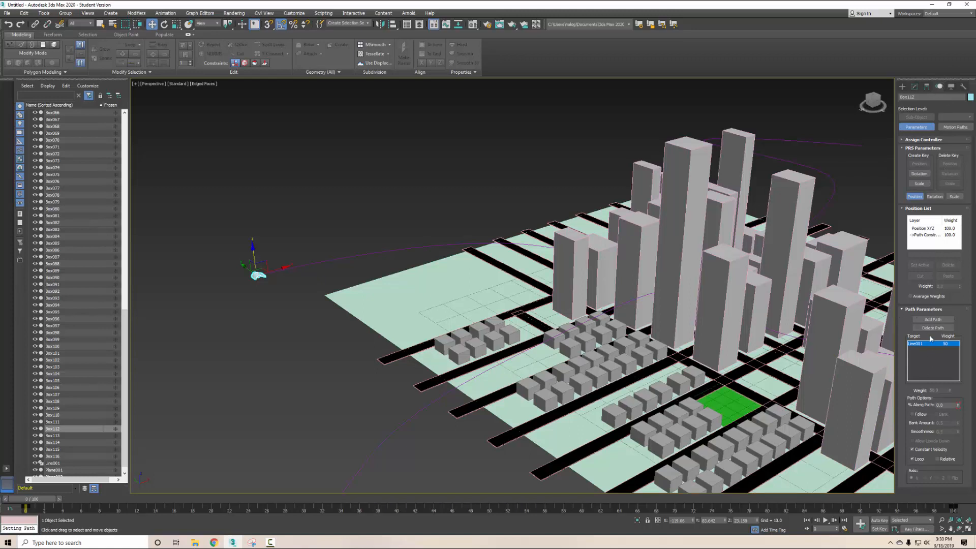
- Enable Follow and Bank for the craft's path constraint and scrub the animation to check its orientation
left_click(912, 414)
left_click(936, 414)
middle_click_drag(452, 271, 426, 273, "alt")
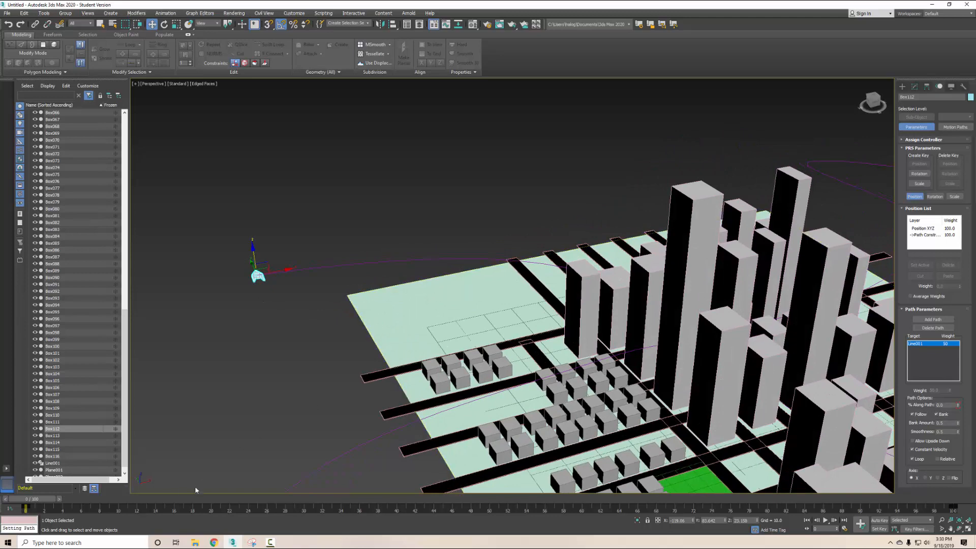
left_click_drag(31, 499, 25, 475)
key("w")
- Set the path constraint's axis to Y and scrub the animation to check the craft's heading along the line
left_click(924, 478)
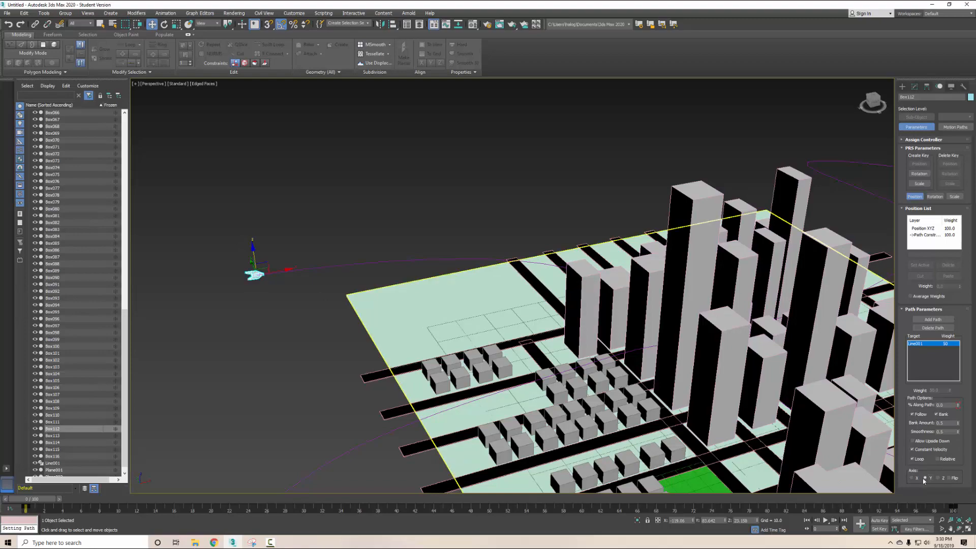
middle_click_drag(493, 309, 494, 336, "alt")
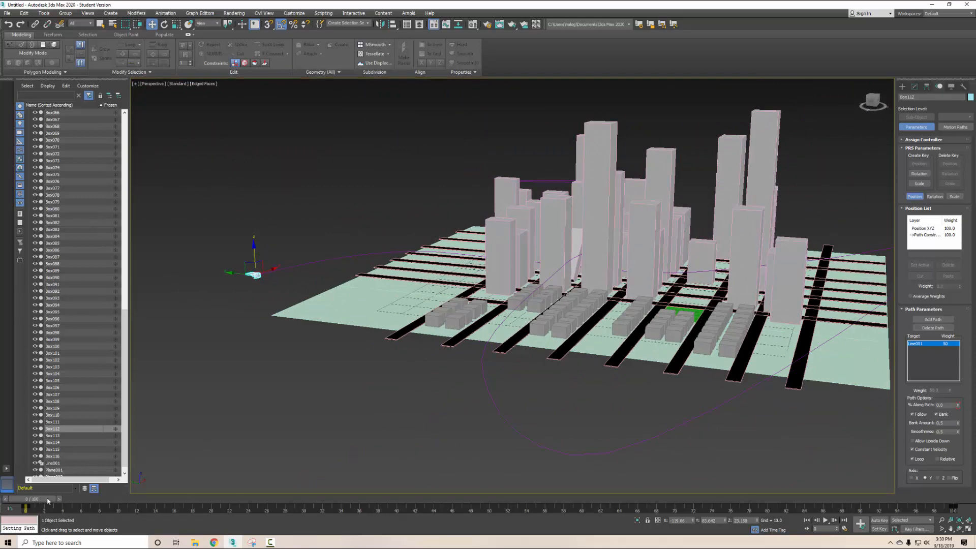
mouse_move(49, 501)
left_mouse_down()
mouse_move(444, 503)
mouse_move(35, 502)
left_mouse_up()
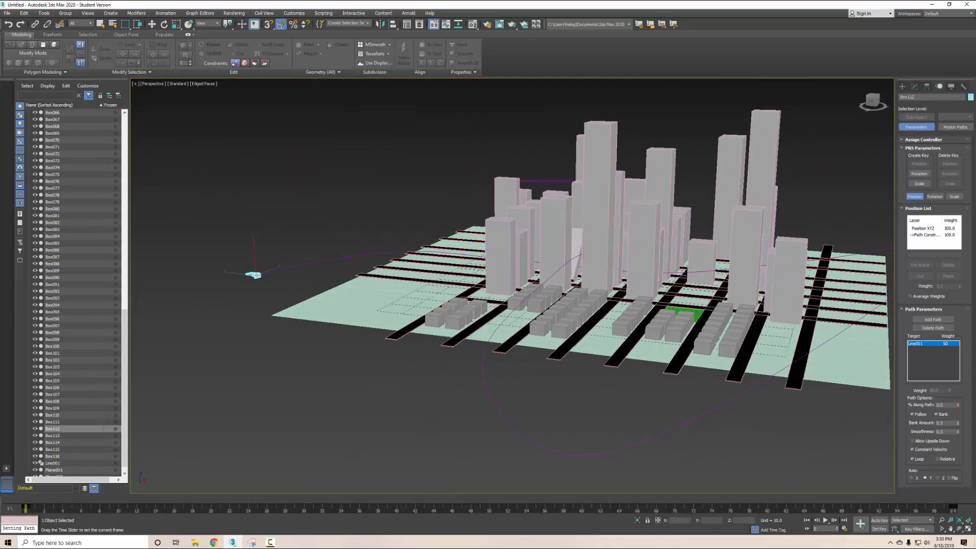
- Play the craft's flight along the path, stop playback, and scrub back to review its motion
left_click(826, 520)
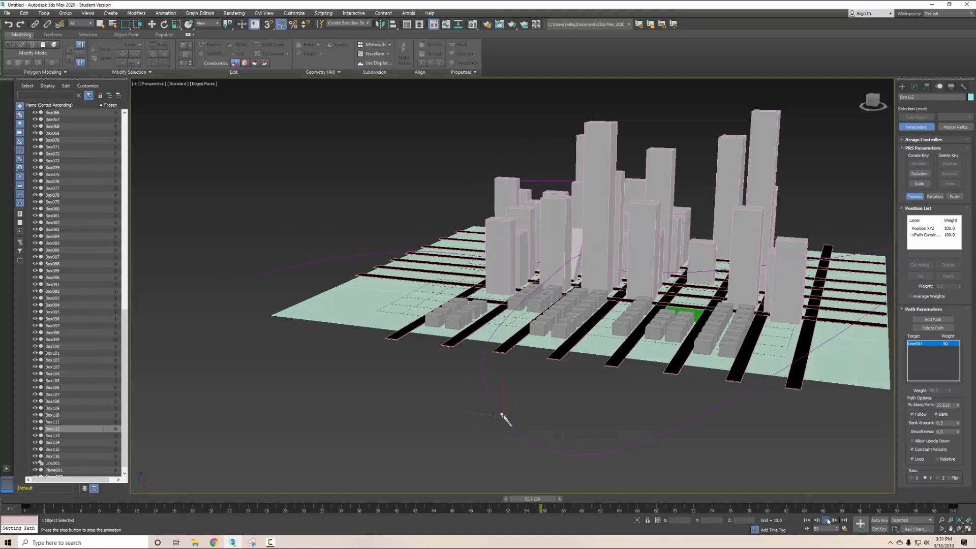
left_click(824, 522)
left_click_drag(563, 499, 526, 500)
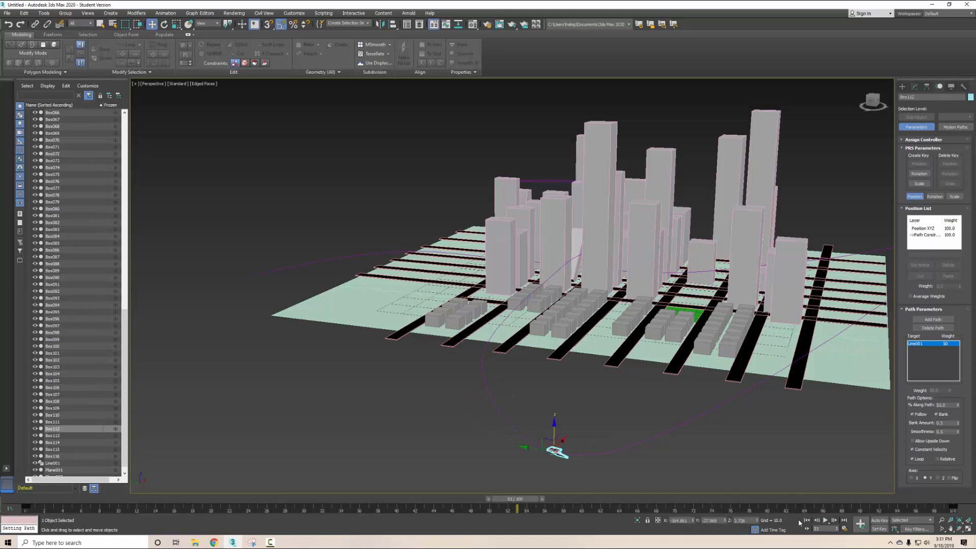
- Set the animation's end time to 300 frames and move the craft's final path key from frame 100 to frame 300
left_click(844, 529)
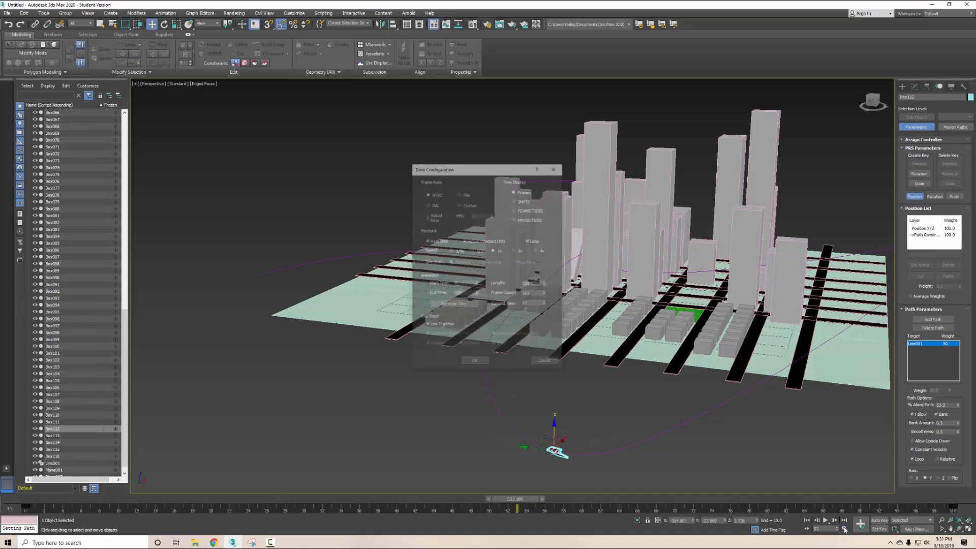
left_click(456, 294)
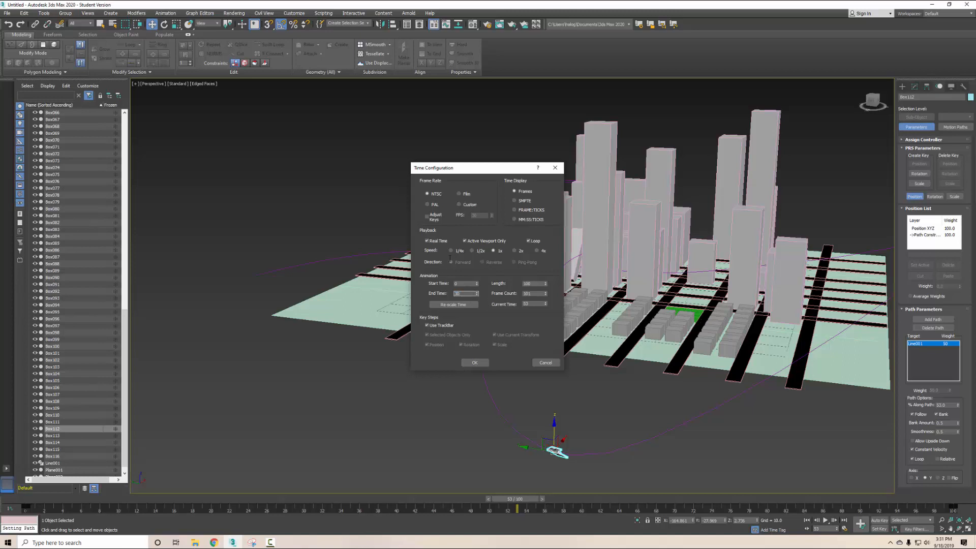
left_click(475, 362)
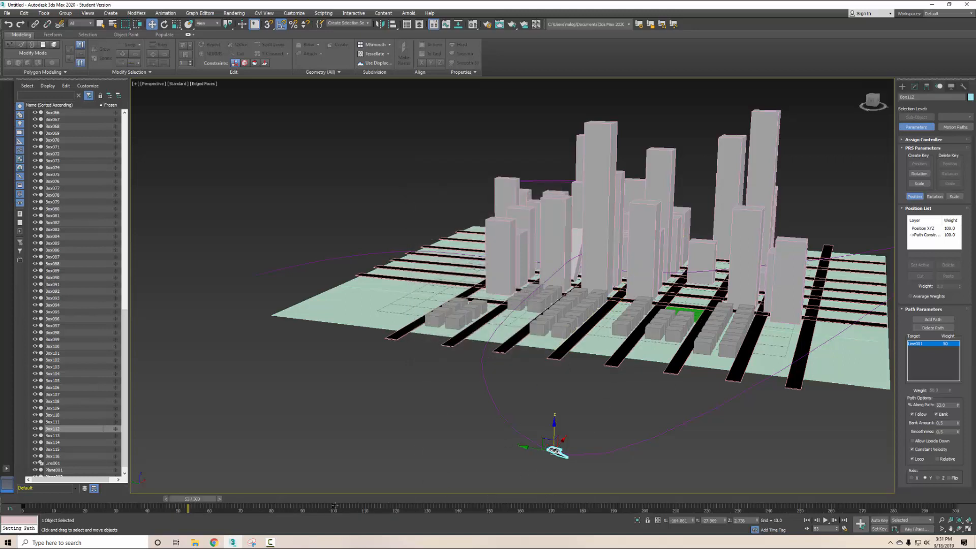
left_click_drag(334, 505, 955, 502)
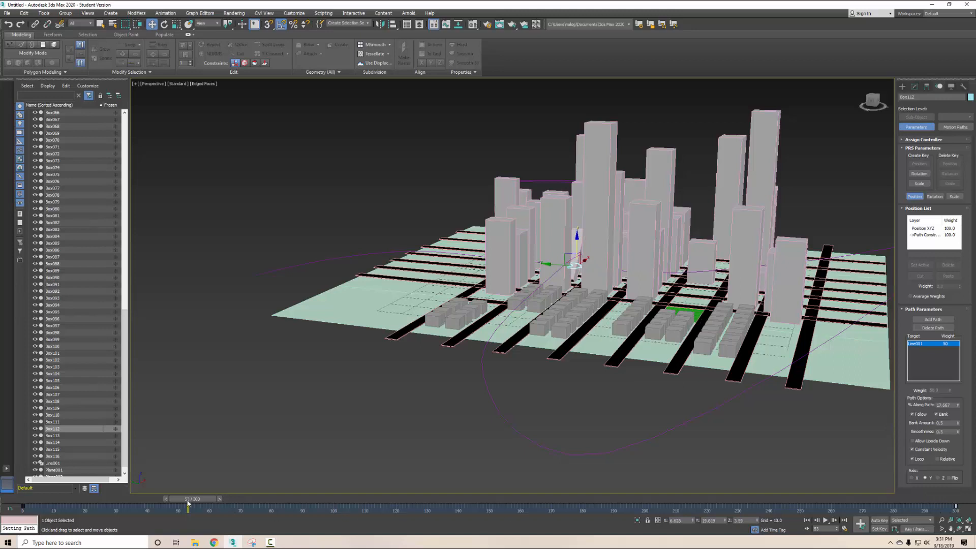
- Return to frame 0, play the lengthened animation to check the craft's speed, and stop playback
left_click_drag(195, 499, 40, 499)
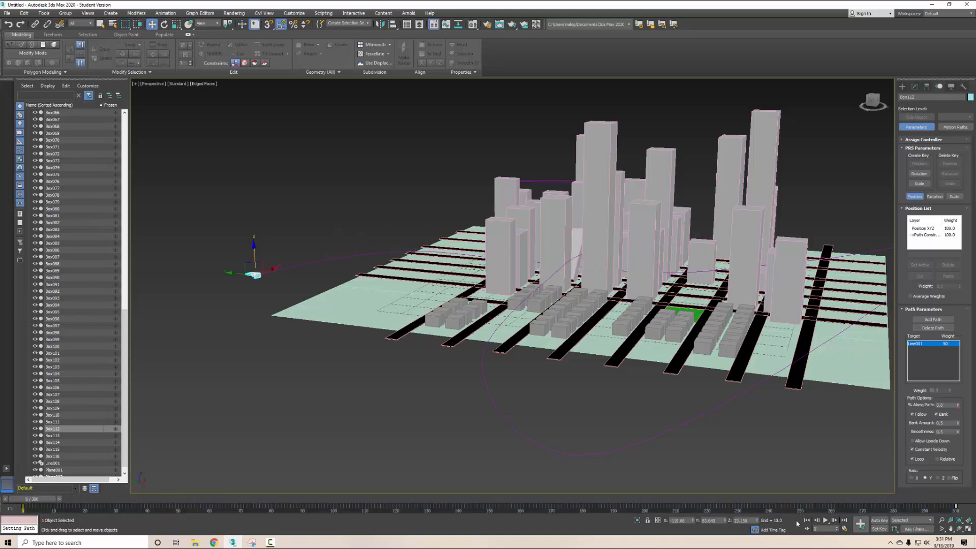
left_click(826, 520)
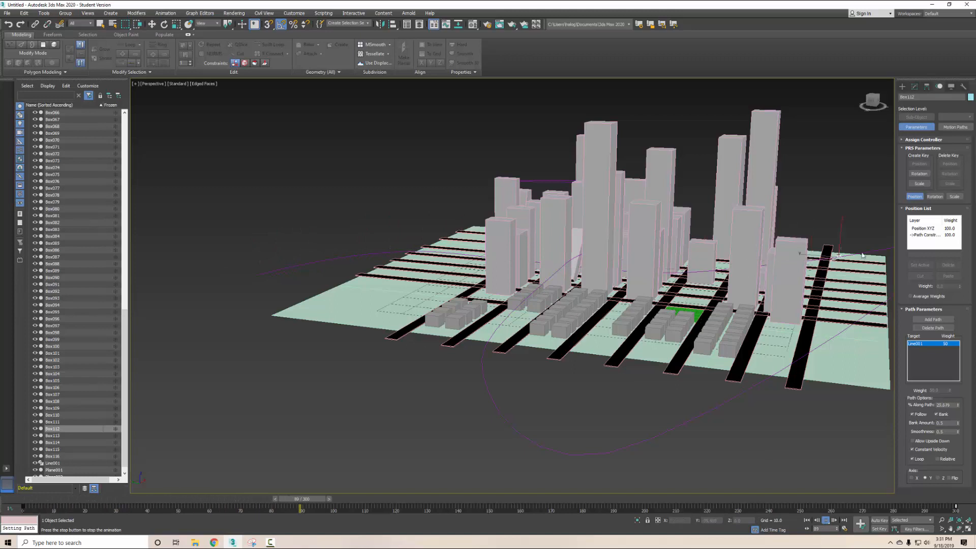
left_click(828, 520)
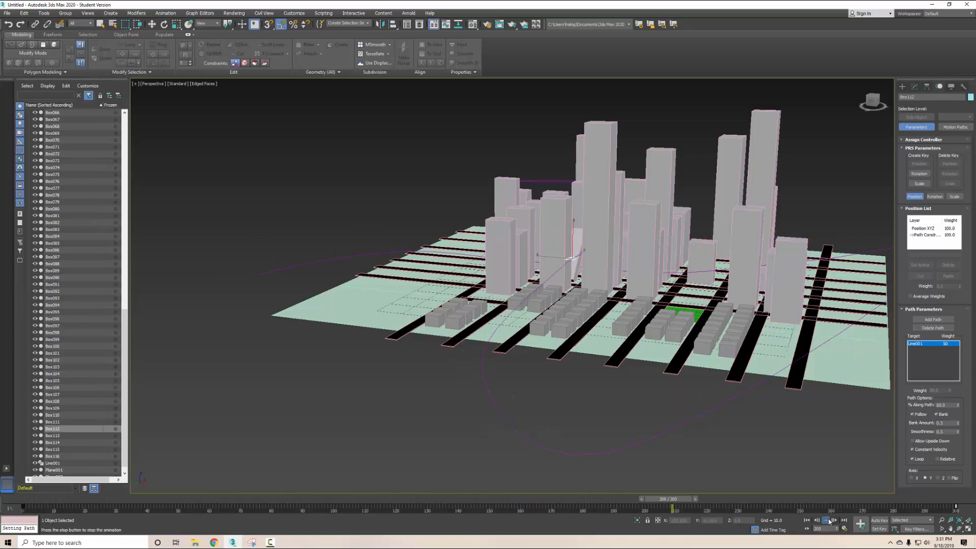
- Examine the craft's passage beside the towers around frame 208 from closer angles, checking its clearance and tilt
middle_click_drag(634, 314, 520, 393, "alt")
scroll(679, 379, "up", 3)
middle_click_drag(579, 375, 477, 328)
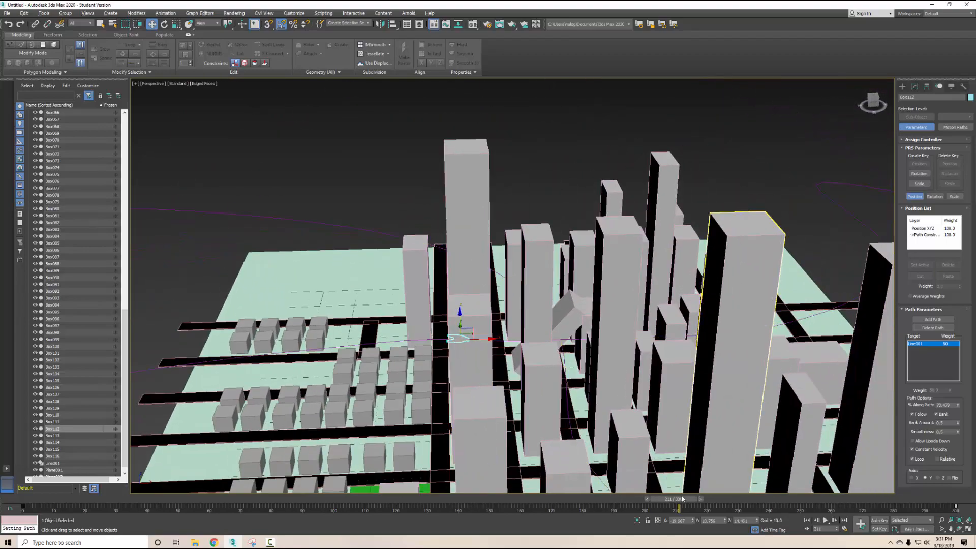
mouse_move(683, 499)
left_mouse_down()
mouse_move(559, 499)
mouse_move(670, 500)
left_mouse_up()
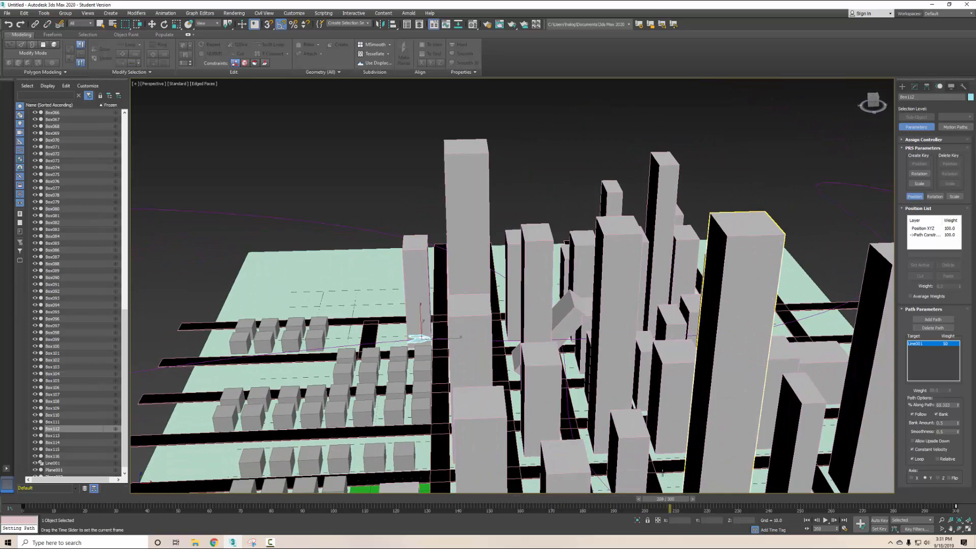
middle_click_drag(617, 320, 679, 305, "alt")
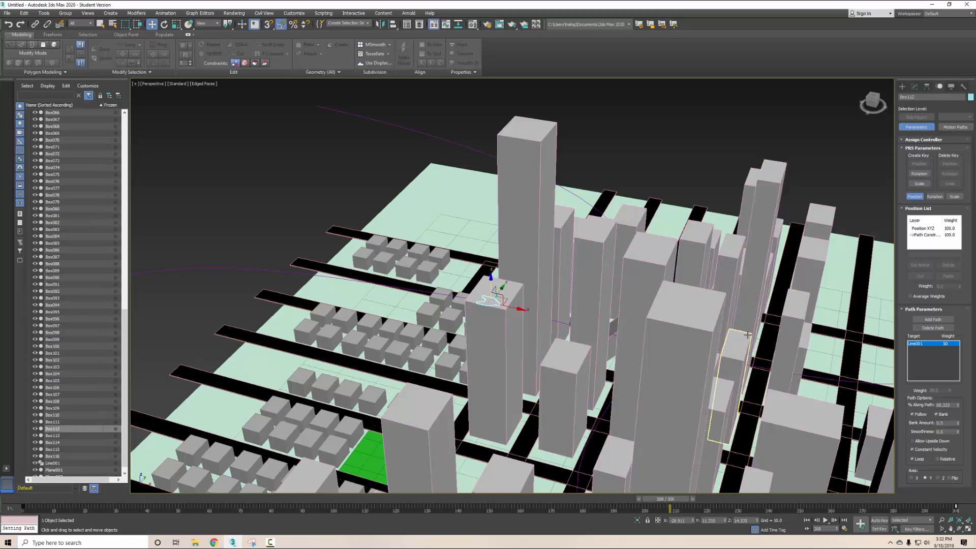
scroll(680, 305, "up", 4)
middle_click_drag(660, 333, 748, 322)
scroll(747, 323, "down", 3)
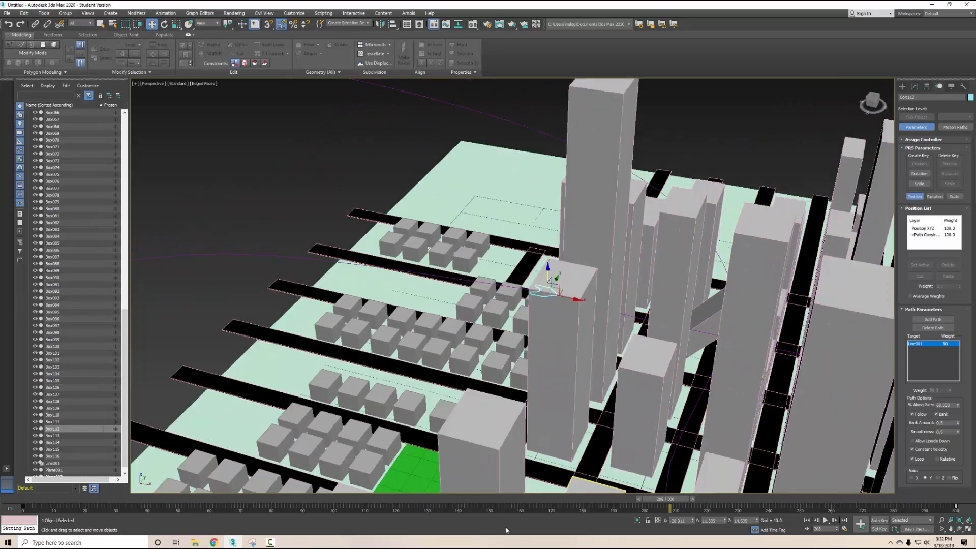
- At frame 174, set the path constraint's Bank Amount to 1.04 and view the craft's tilt in the turn
left_click_drag(679, 499, 575, 497)
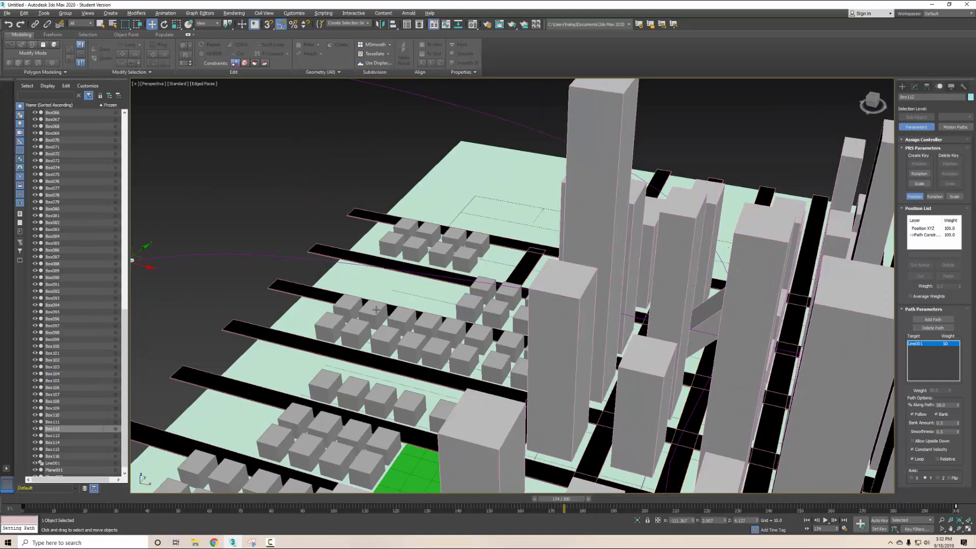
scroll(386, 350, "down", 4)
middle_click_drag(386, 350, 439, 256, "alt")
middle_click_drag(439, 256, 517, 298)
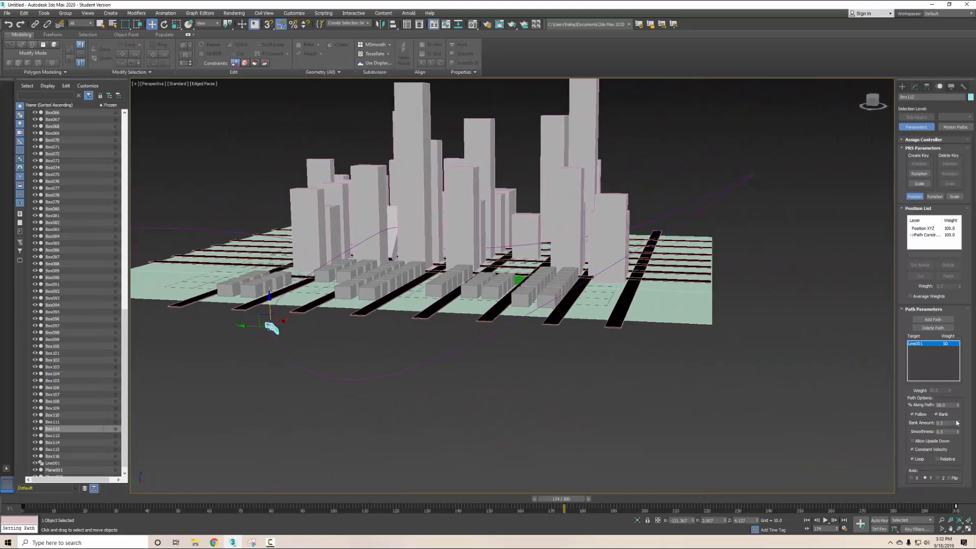
left_click_drag(958, 418, 964, 402)
middle_click_drag(611, 358, 282, 383, "alt")
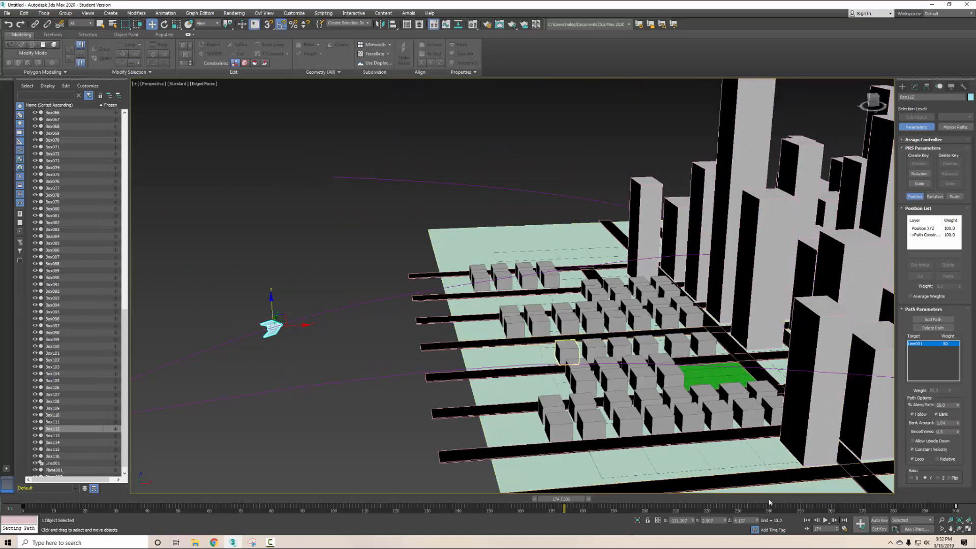
- Try keyframing manual rotations of the craft with Auto Key at frame 174 and a slightly earlier frame
left_click(879, 520)
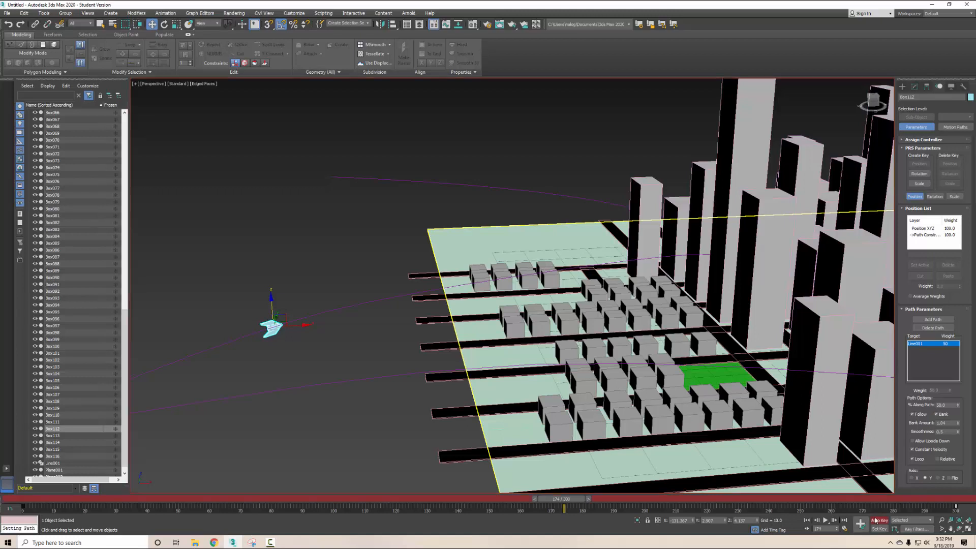
key("e")
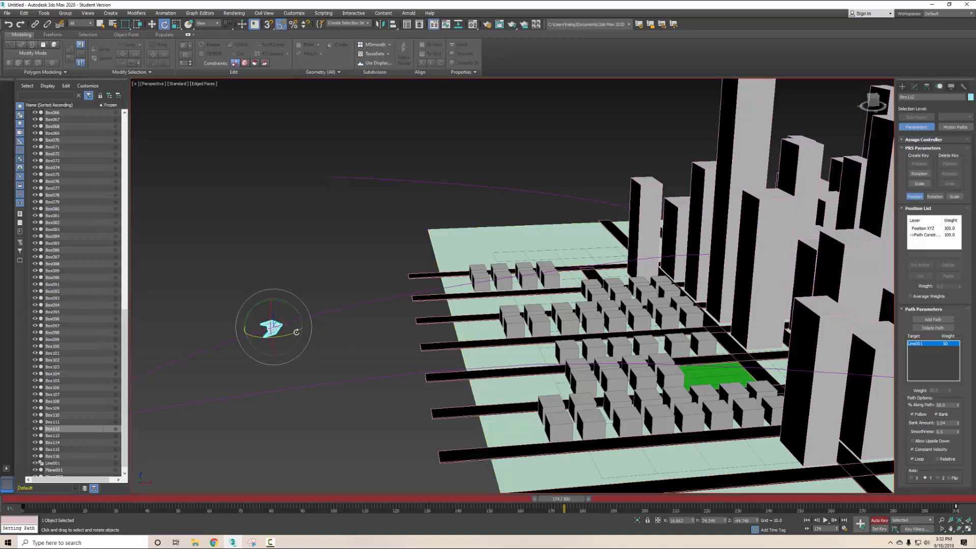
left_click_drag(298, 333, 242, 351)
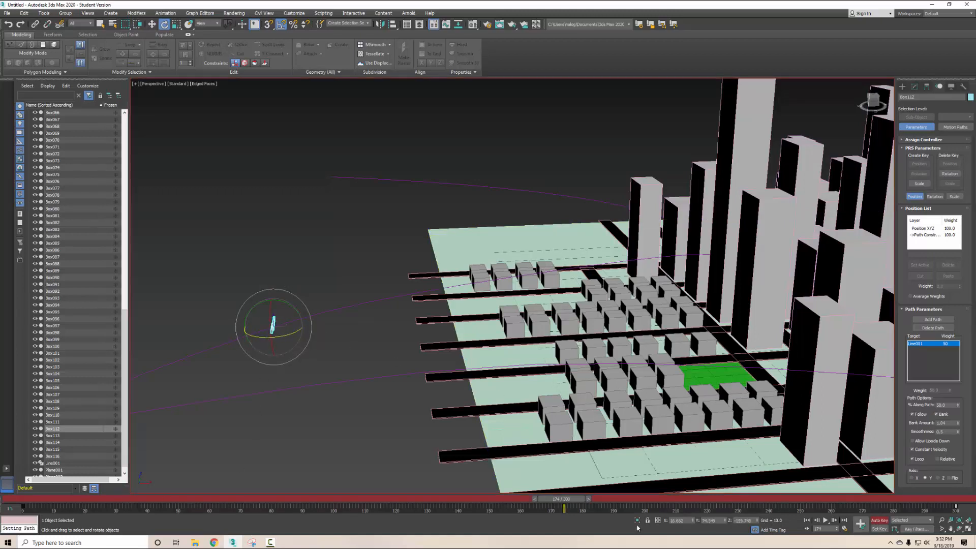
left_click_drag(564, 501, 536, 501)
left_click_drag(172, 376, 229, 376)
left_click_drag(540, 500, 358, 499)
- Delete the craft's two manual rotation keys, scrub along the turn to check it, and turn off Auto Key
key("e")
left_click_drag(587, 511, 500, 509)
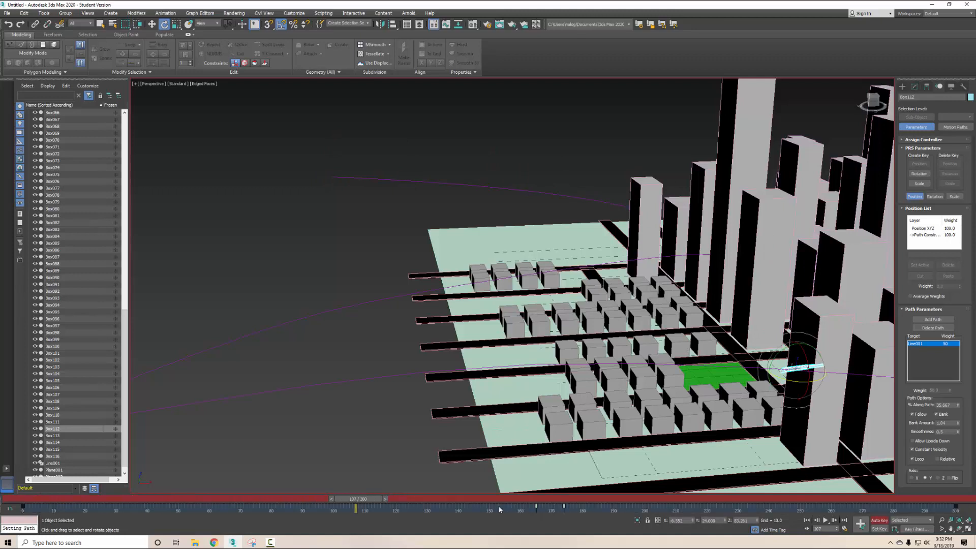
key("Delete")
left_click_drag(371, 499, 559, 447)
key("e")
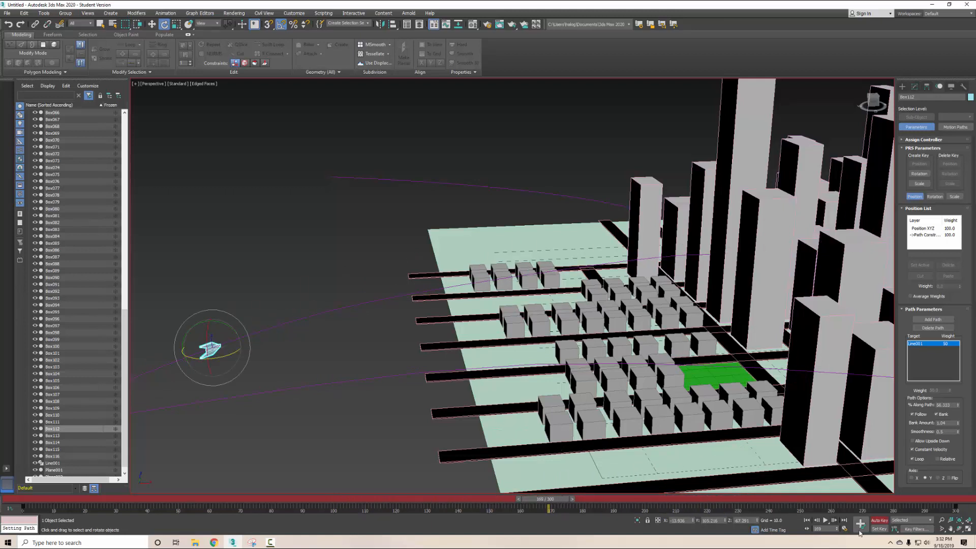
left_click(879, 523)
- Insert an extra vertex in the path line ahead of the craft, just outside the city's edge
middle_click_drag(624, 367, 448, 442, "alt")
left_click(394, 374)
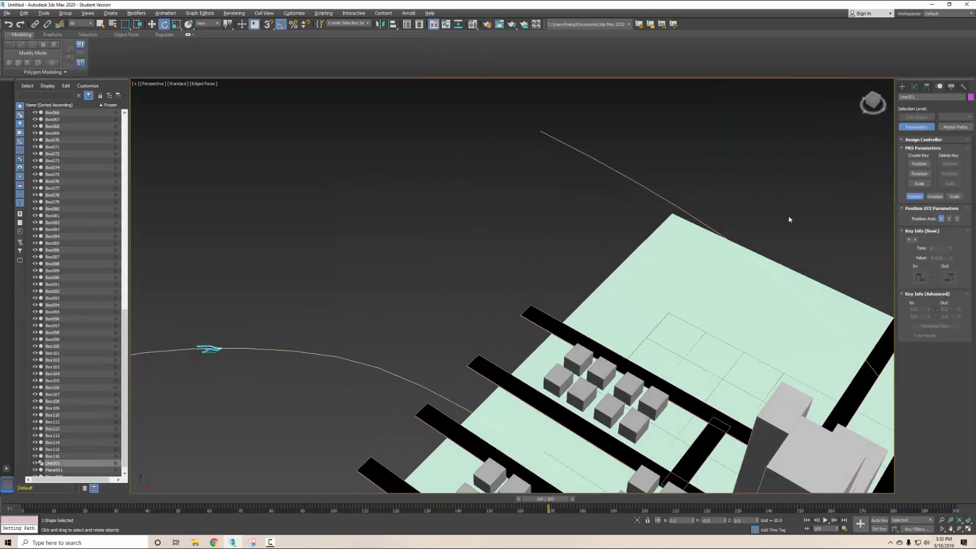
left_click(914, 87)
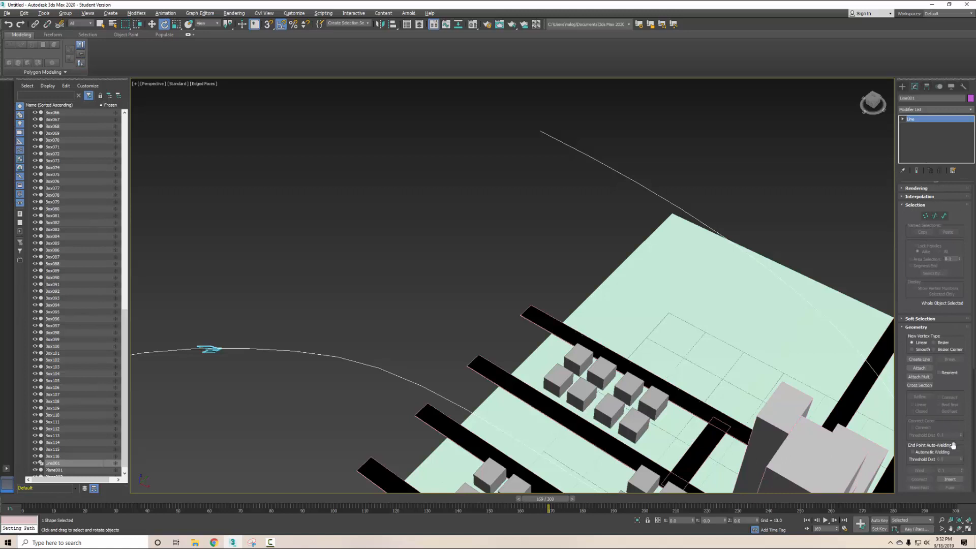
left_click(950, 480)
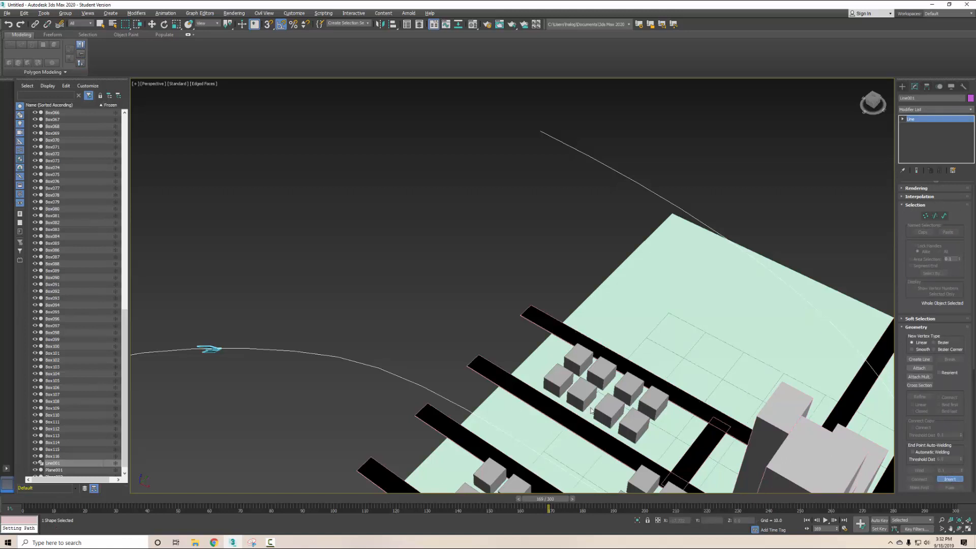
left_click(415, 382)
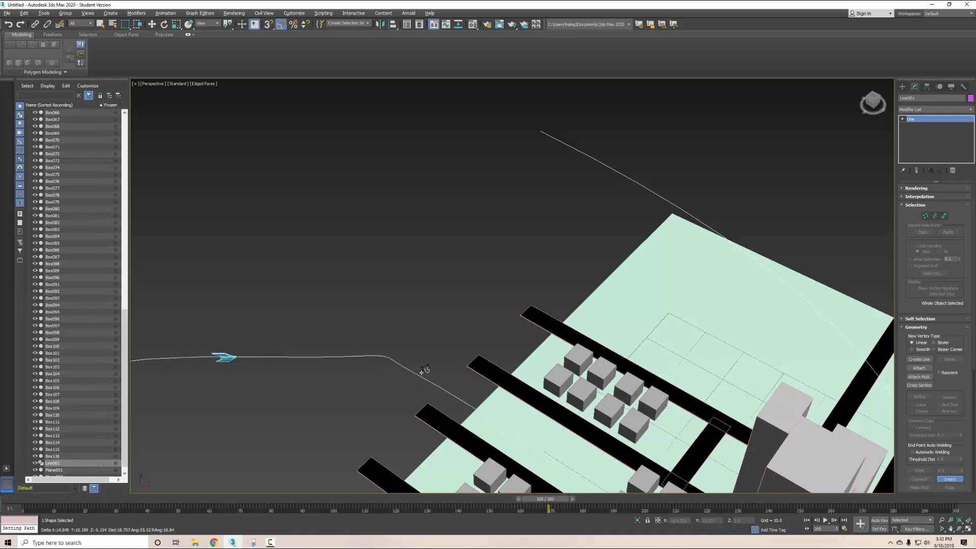
right_click(503, 408)
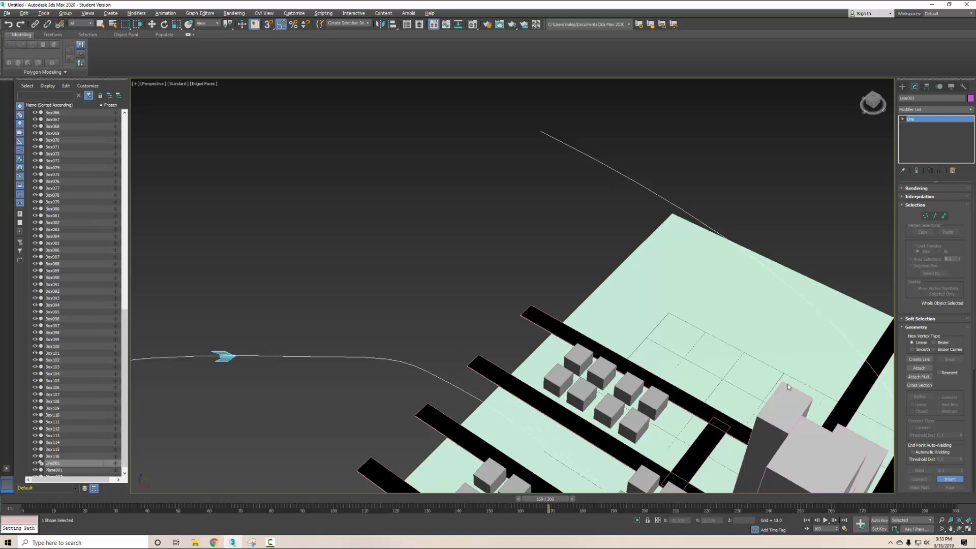
- Move the path's two vertices between the craft and the city edge to smooth the curve leading into the city
left_click(925, 215)
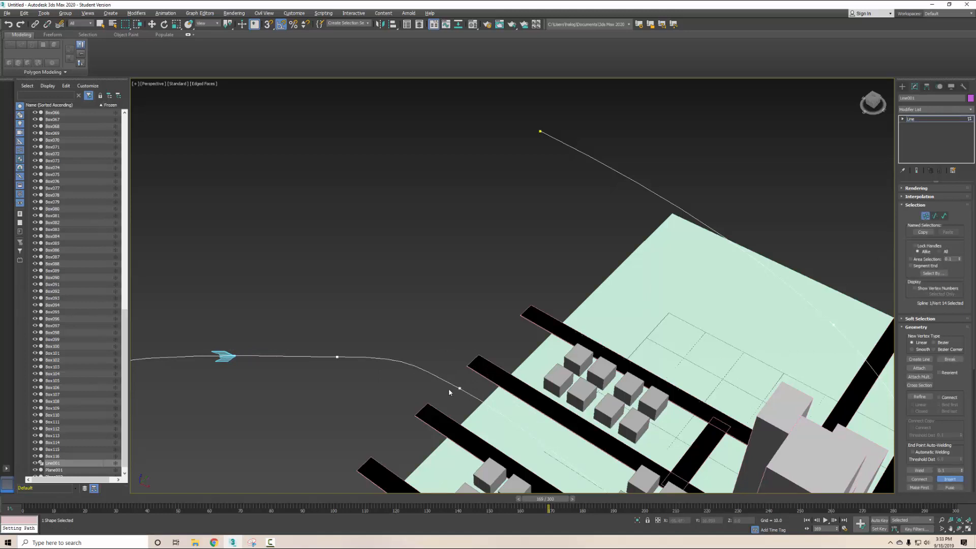
right_click(522, 430)
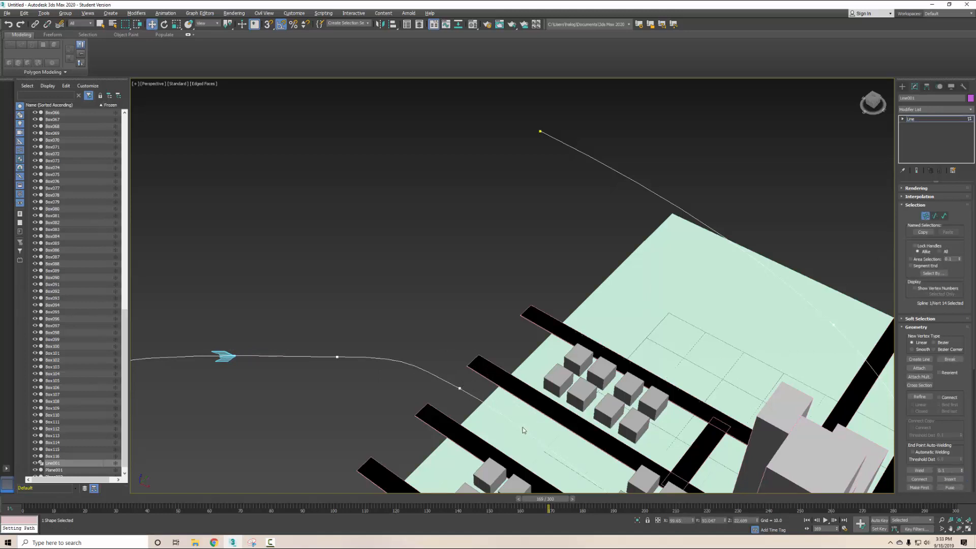
left_click(460, 389)
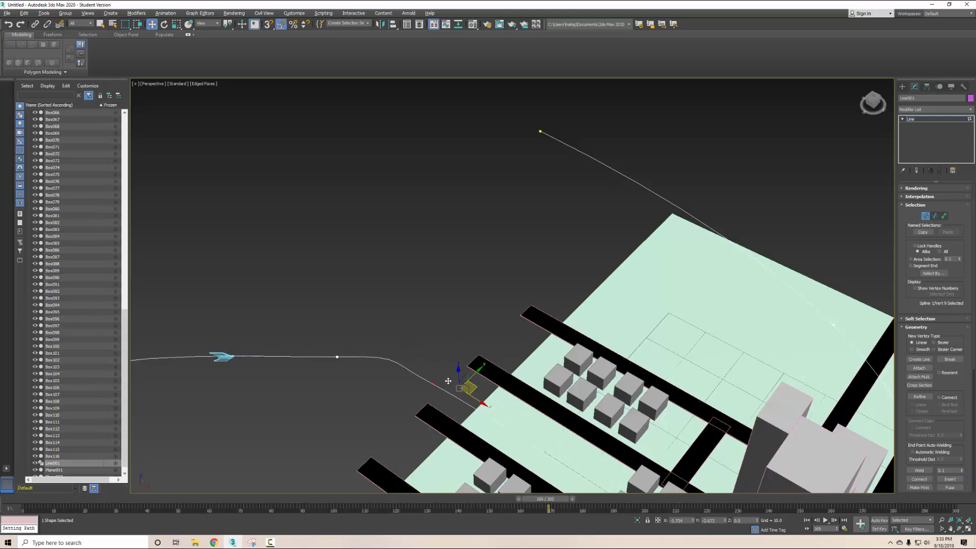
left_click(339, 356)
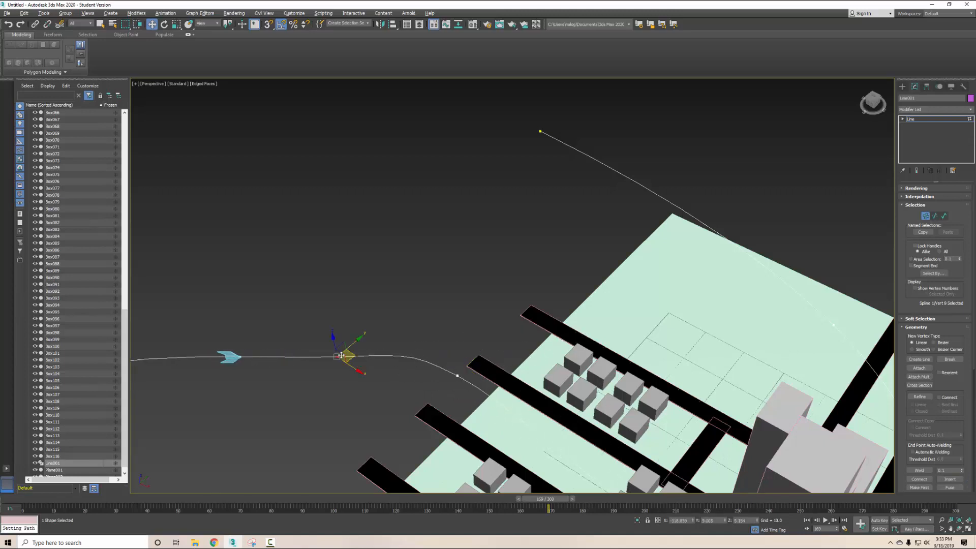
left_click_drag(356, 356, 379, 361)
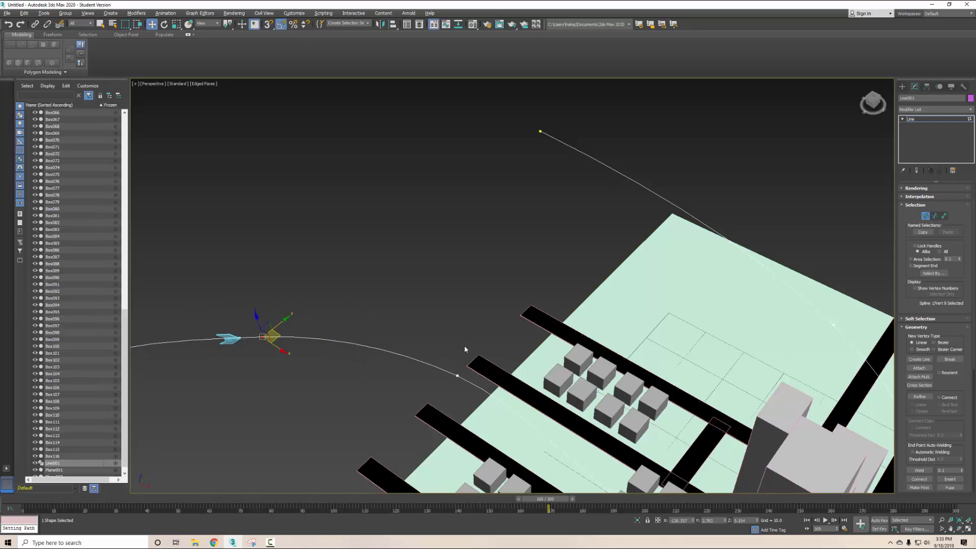